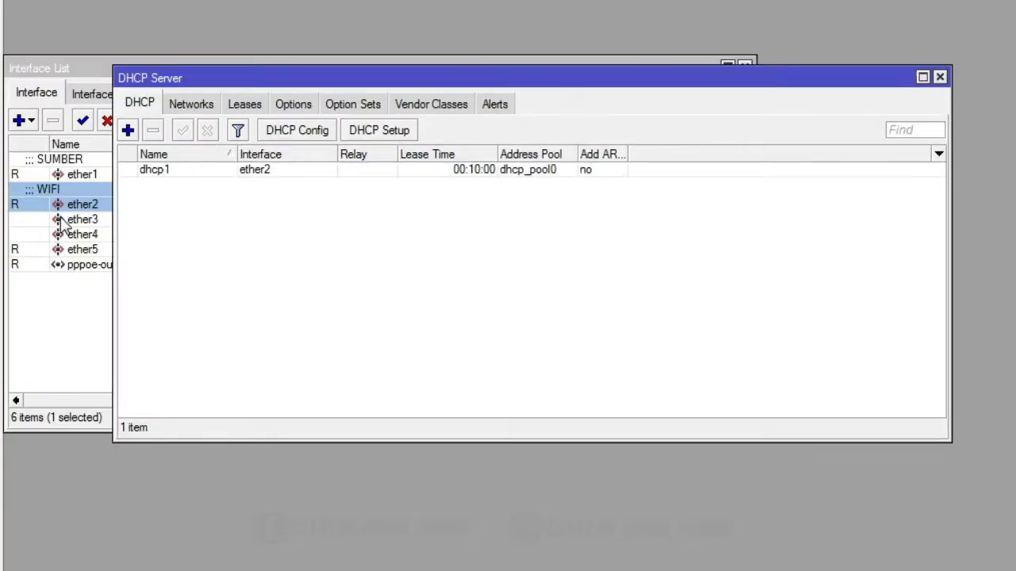
Check which interface the DHCP server dhcp1 uses, close its list, and locate ether2 in the interface list
left_click(213, 172)
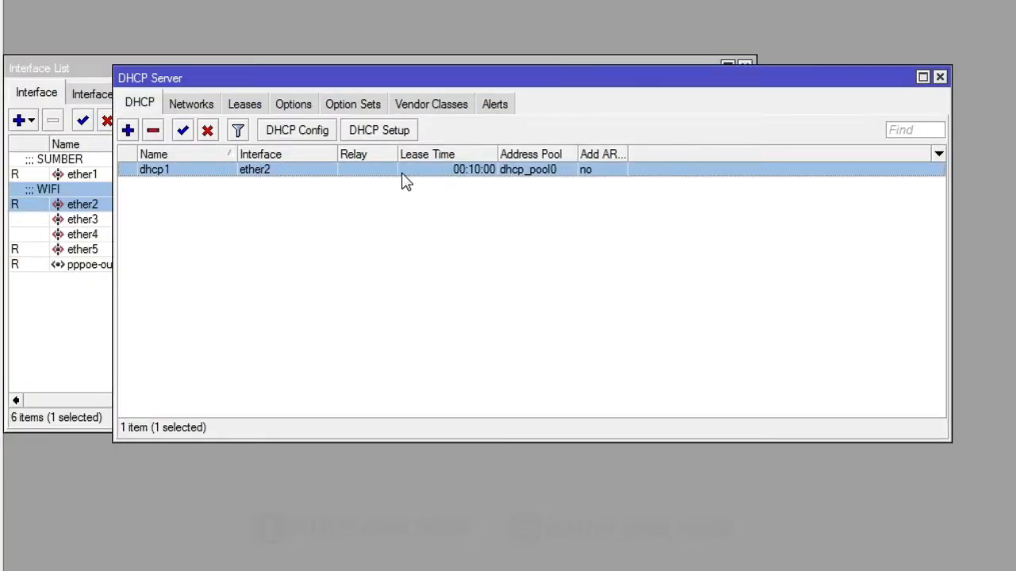
left_click(940, 77)
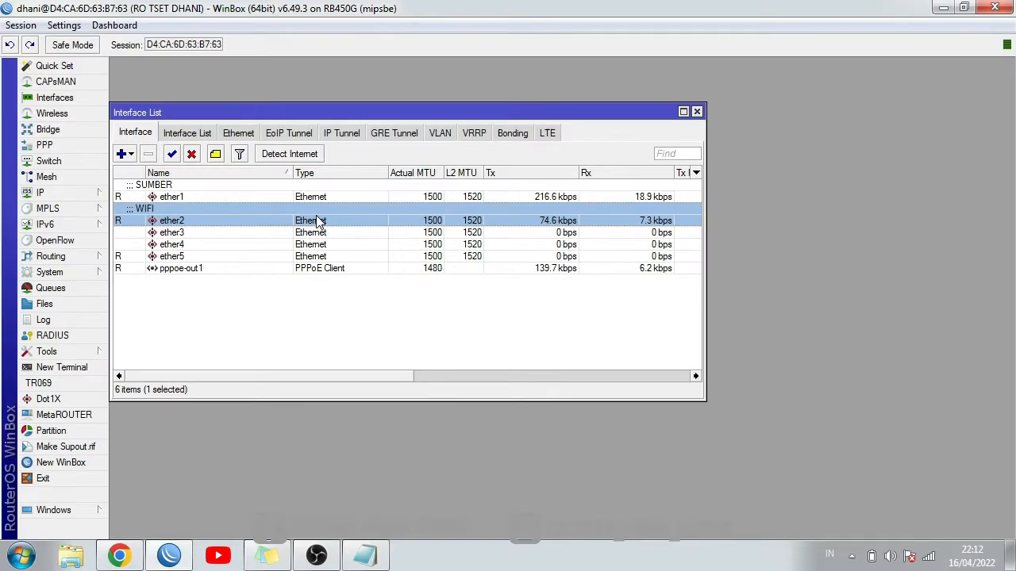
left_click(320, 235)
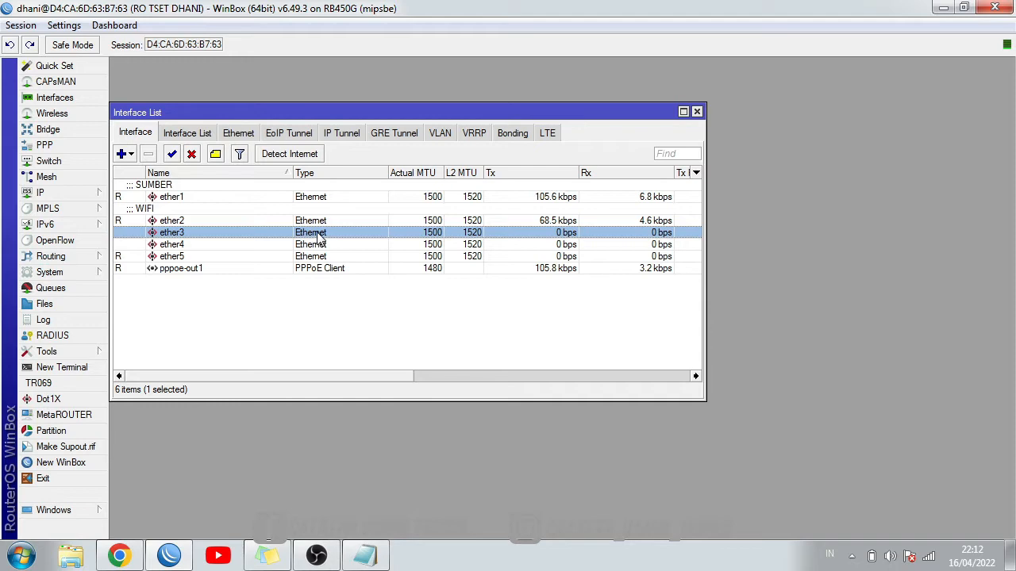
left_click(317, 223)
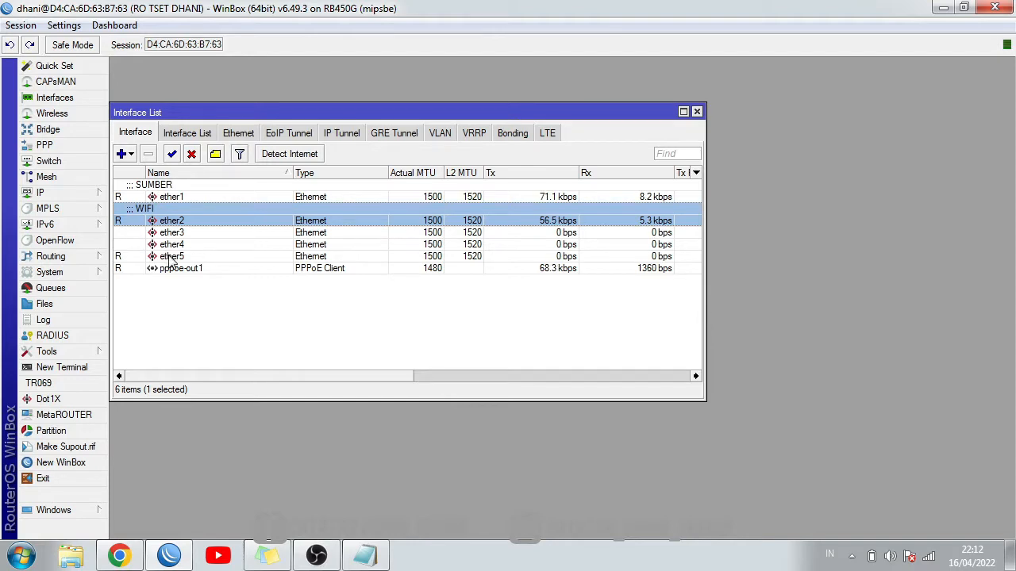
Start a new simple queue with 192.168.2.1 as its target
left_click(73, 292)
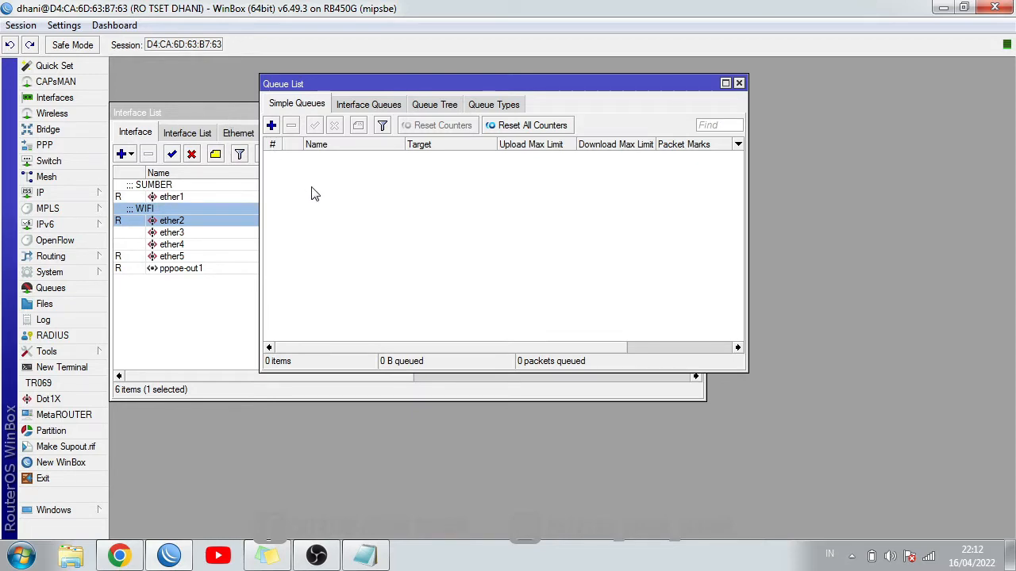
left_click(272, 125)
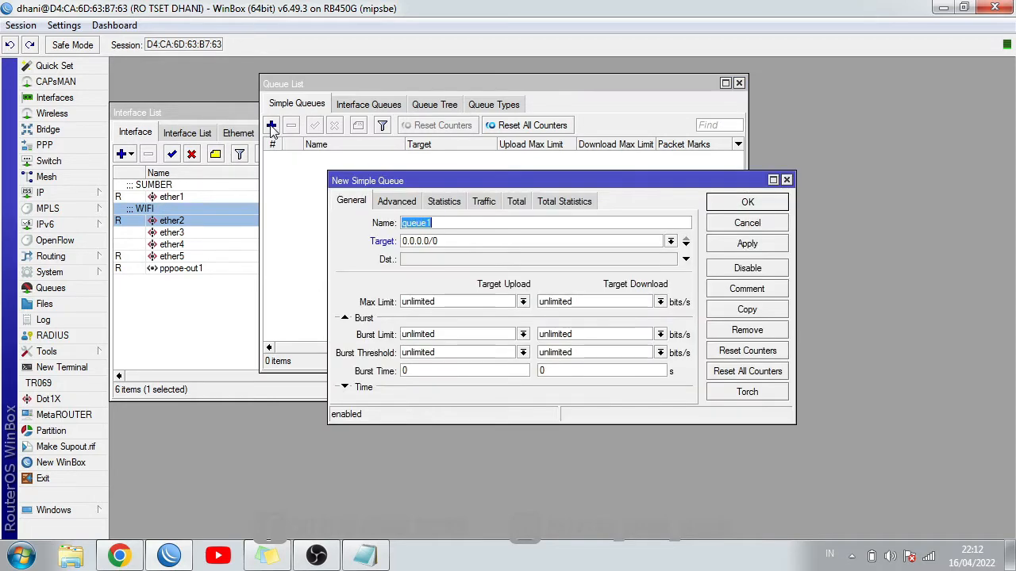
left_click(458, 245)
left_click_drag(458, 244, 355, 244)
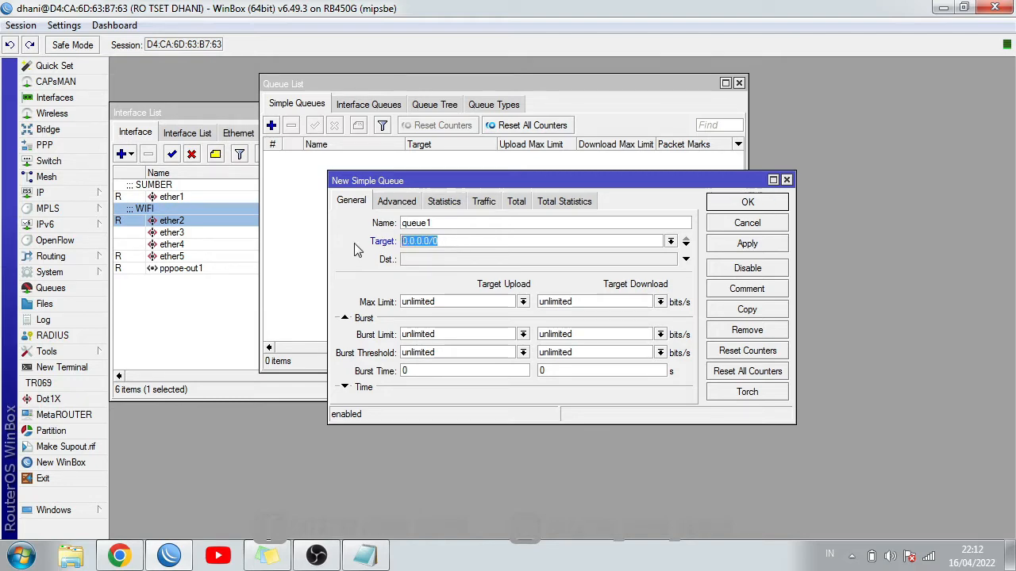
type("192.168.")
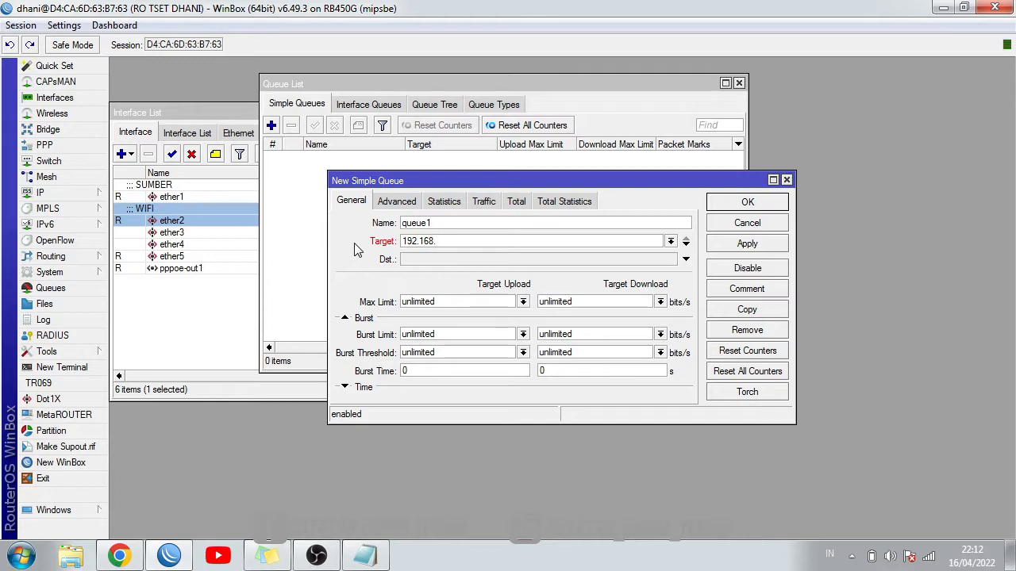
type("2.1")
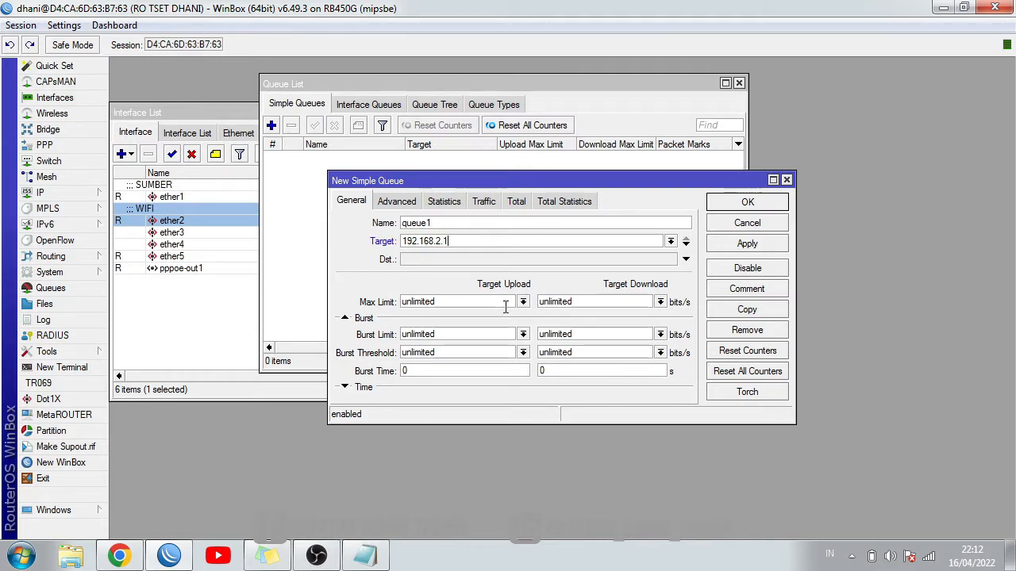
Set the new queue's upload and download max limits to 1M, change its target to 192.168.2.2 and save it
left_click(523, 302)
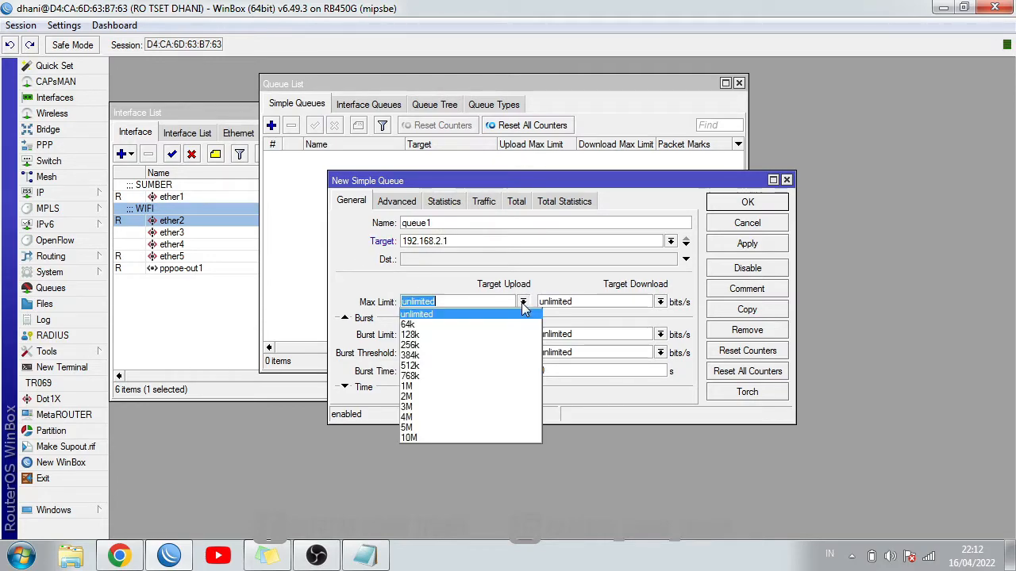
left_click(446, 390)
left_click(659, 302)
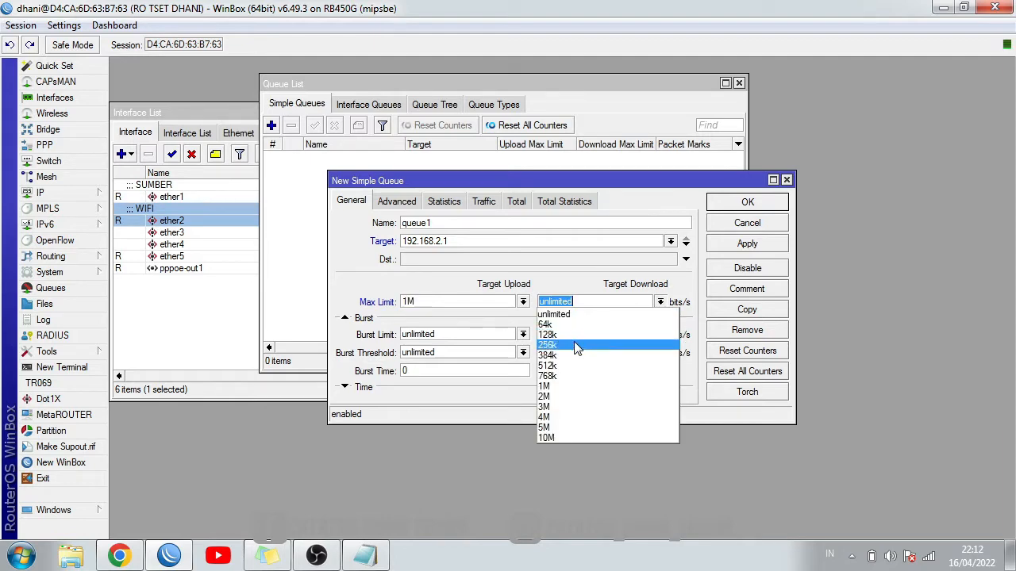
left_click(572, 387)
left_click(472, 241)
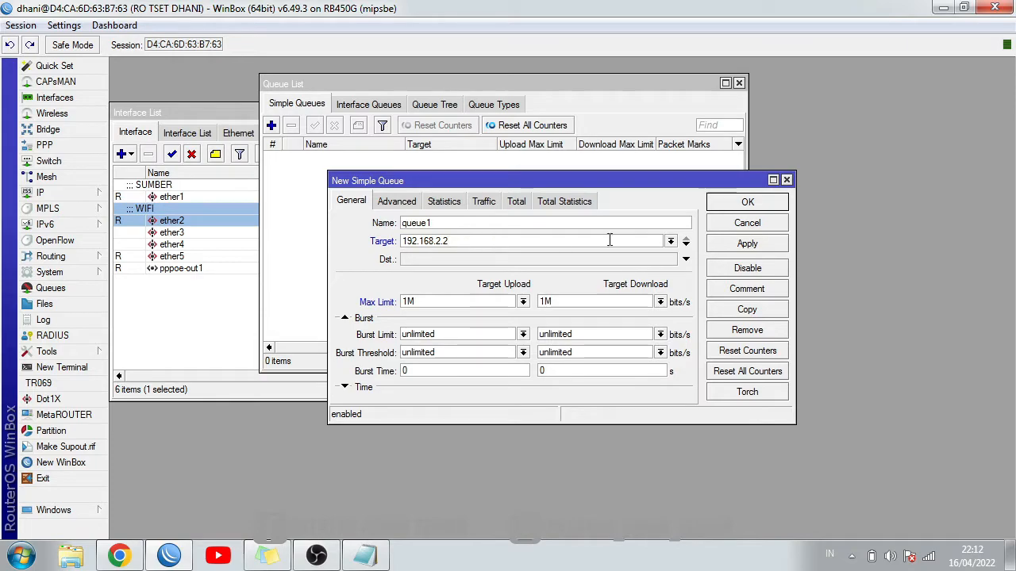
left_click(746, 243)
left_click(748, 202)
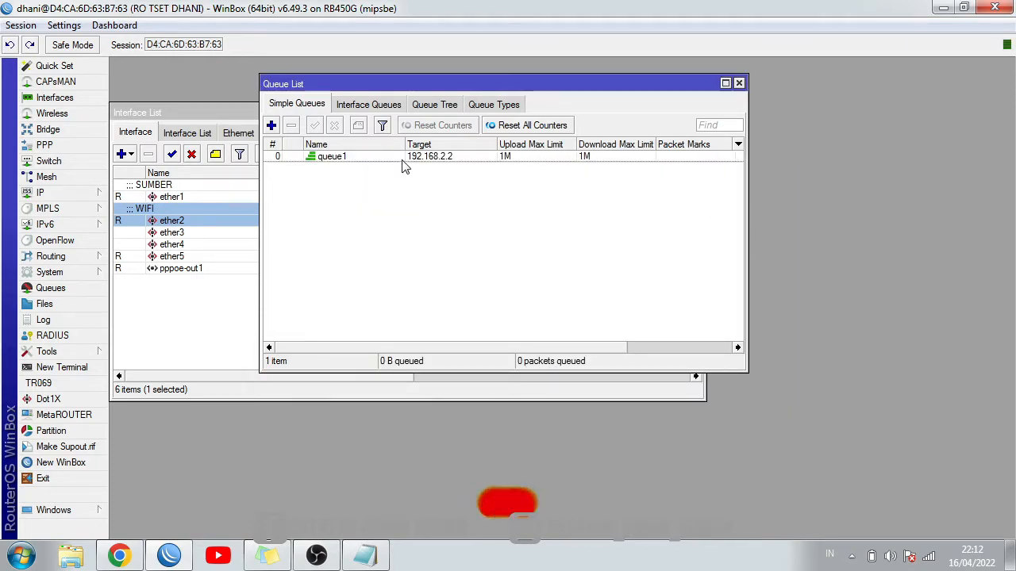
Copy the 192.168.2.2 simple queue, set the copy's target to 192.168.2.3, and save both queues
double_click(402, 159)
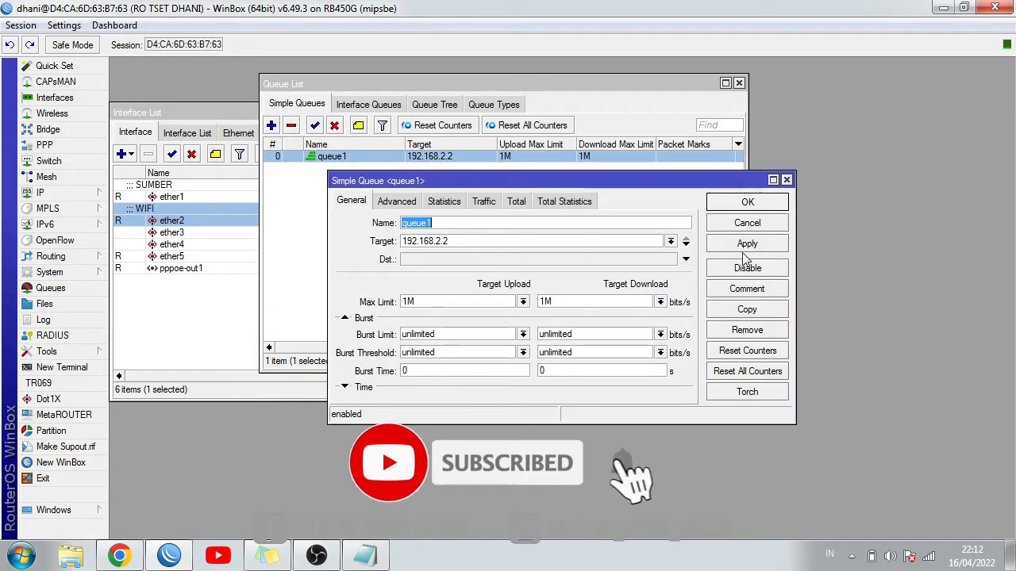
left_click(718, 311)
left_click(487, 259)
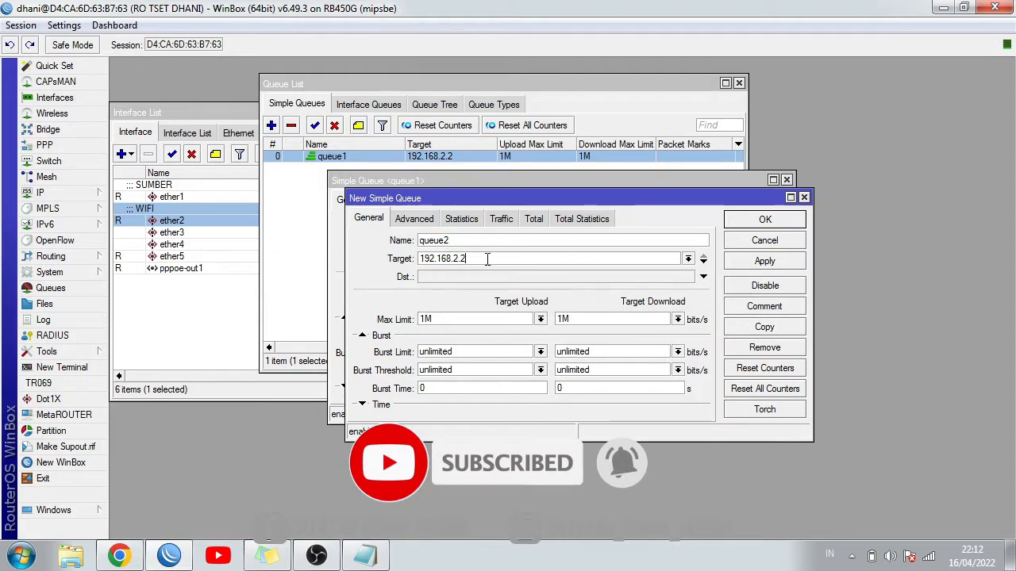
key("BackSpace")
type("3")
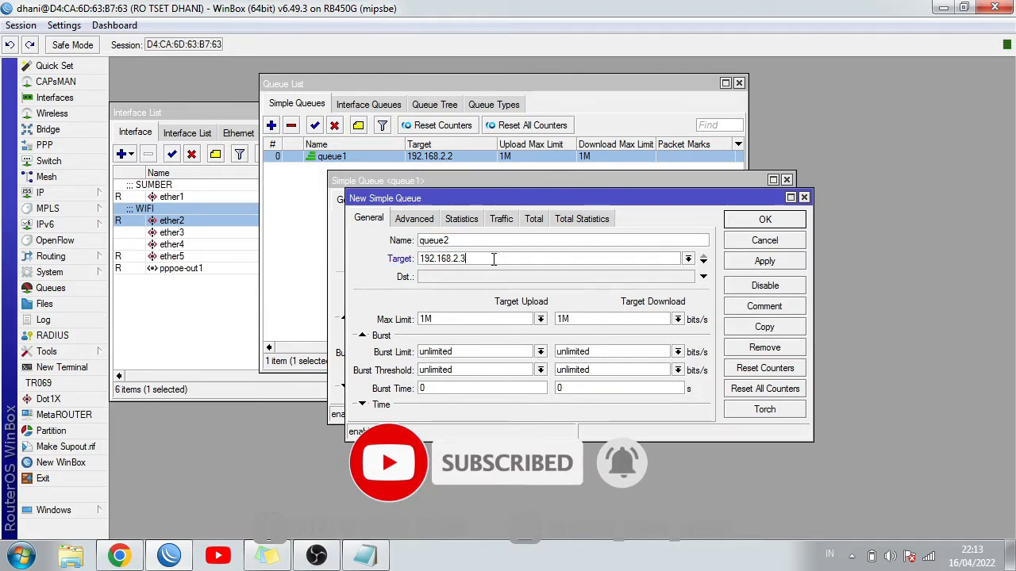
left_click(750, 260)
left_click(734, 226)
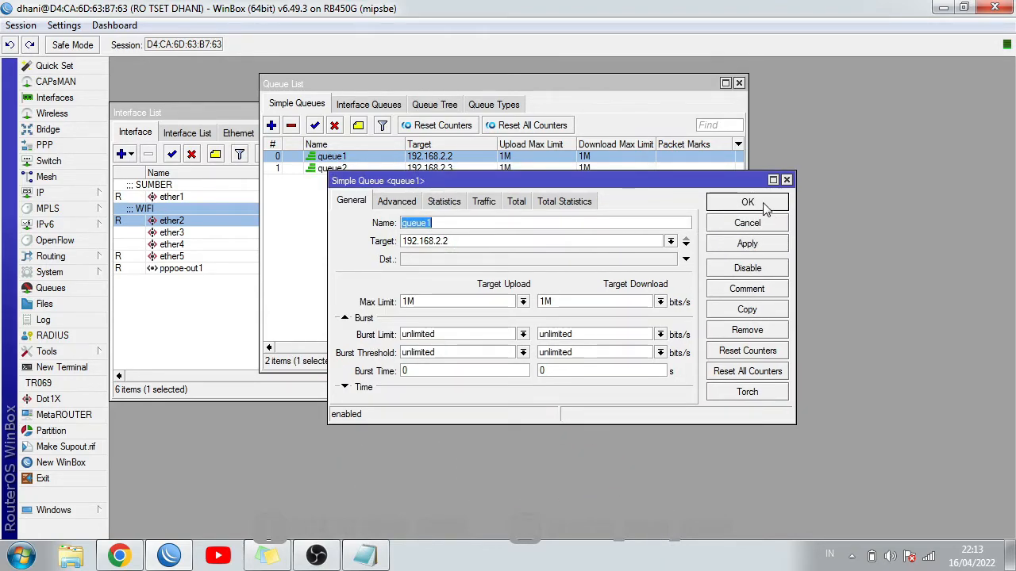
left_click(767, 203)
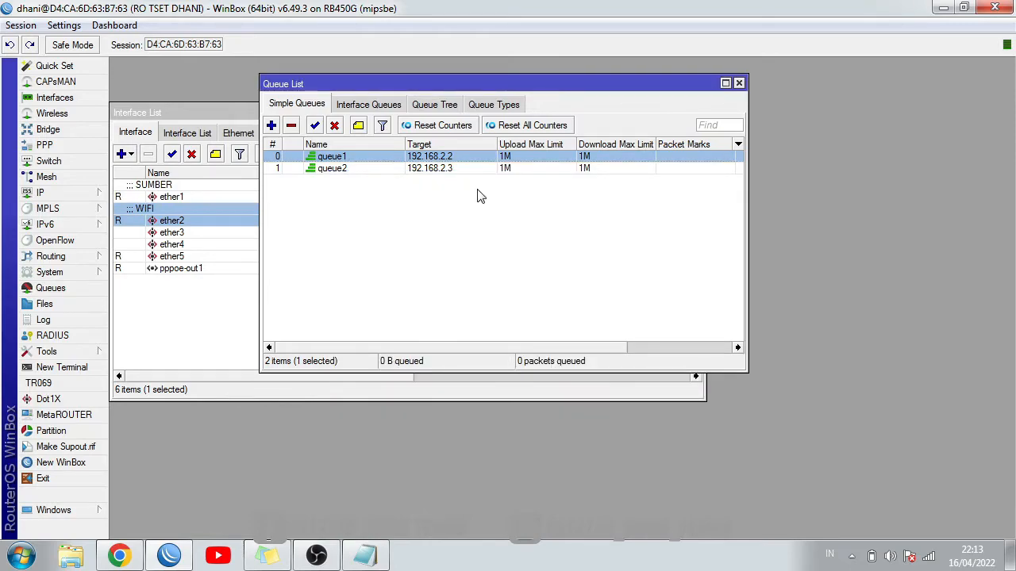
Compare the targets and the upload and download max limits of the two simple queues
left_click(372, 168)
left_click(369, 159)
left_click(372, 166)
left_click(371, 158)
left_click(378, 170)
left_click(378, 157)
left_click(380, 167)
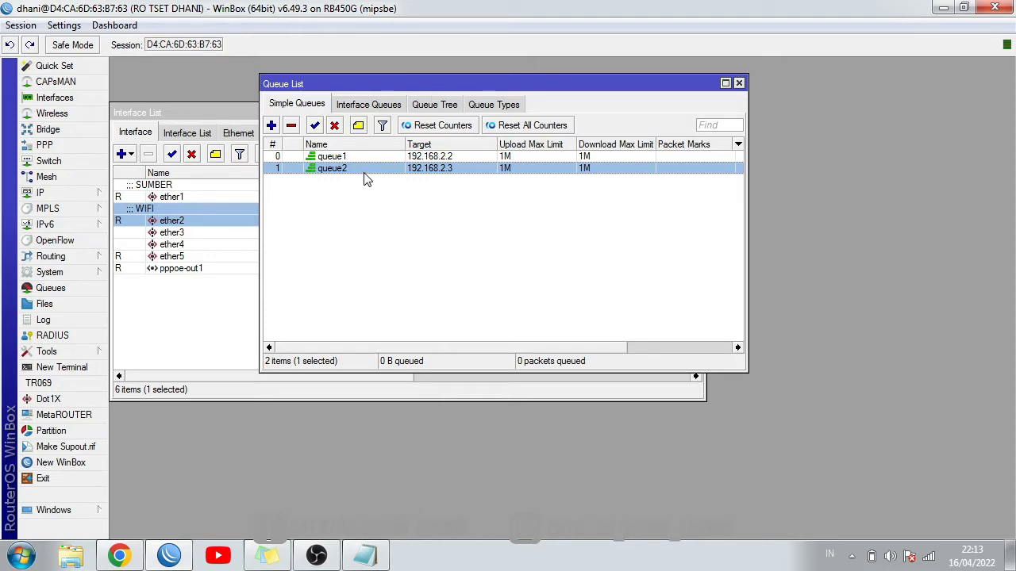
left_click(446, 157)
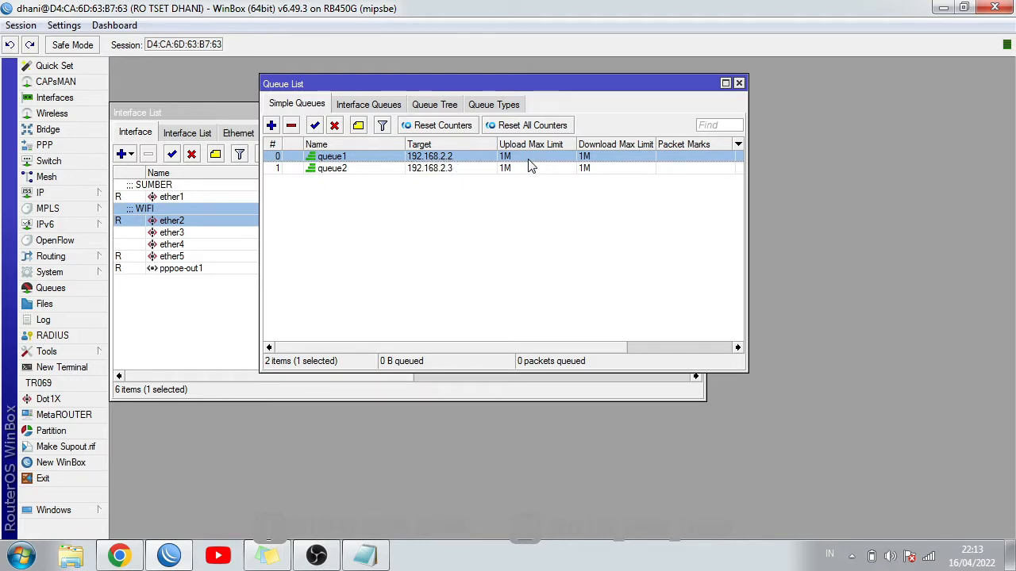
left_click(431, 170)
left_click(432, 158)
left_click(433, 169)
left_click(432, 157)
left_click(433, 169)
left_click(426, 157)
left_click(405, 173)
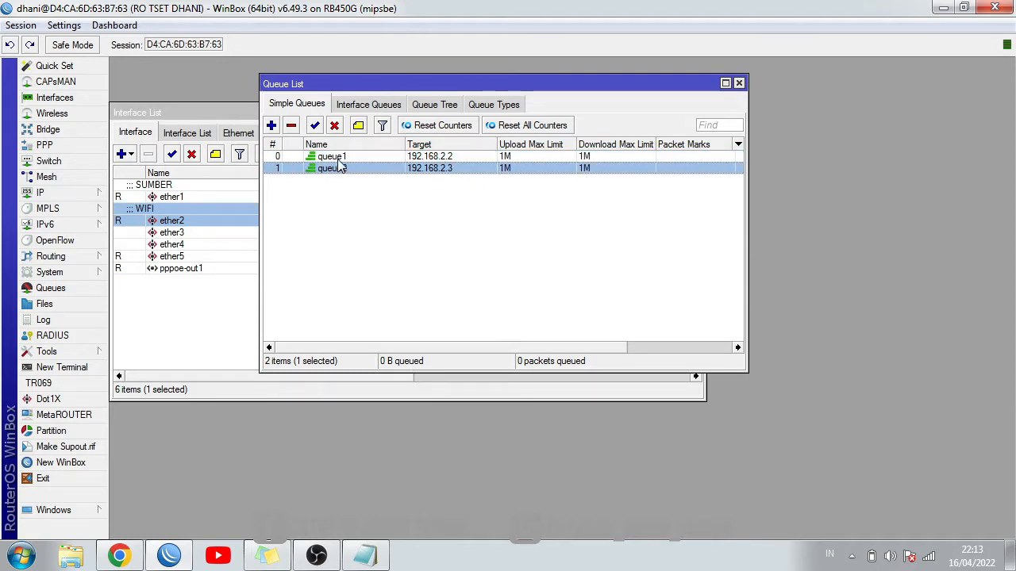
Delete both simple queues and close the queue list and the interface list
left_click(337, 158, "ctrl")
left_click(292, 127)
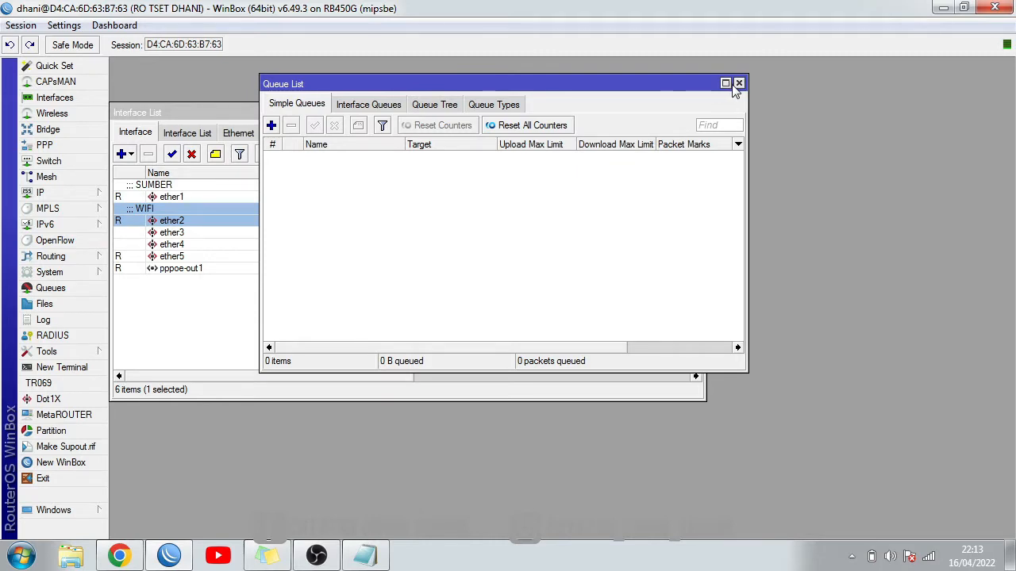
left_click(738, 83)
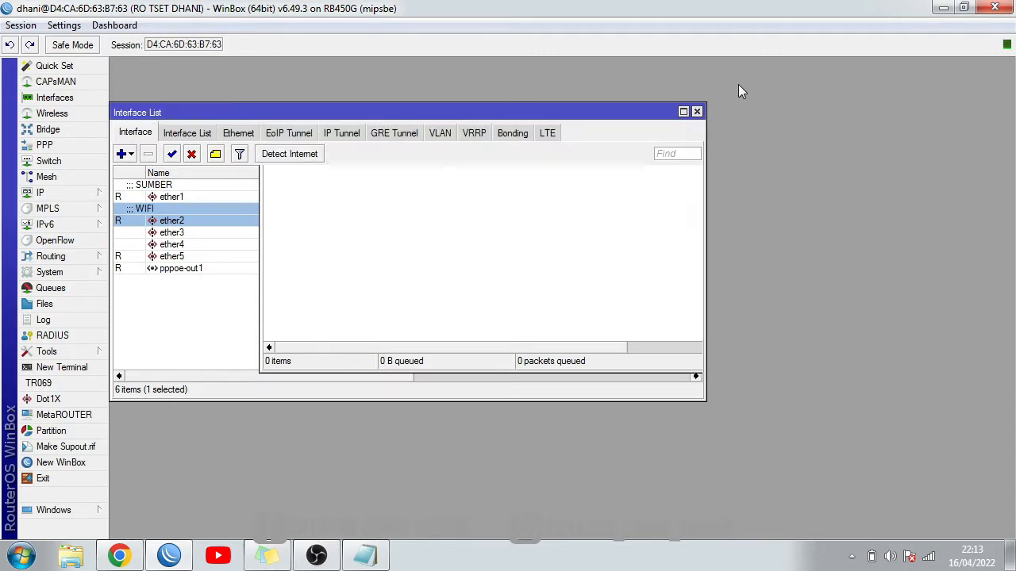
left_click(698, 114)
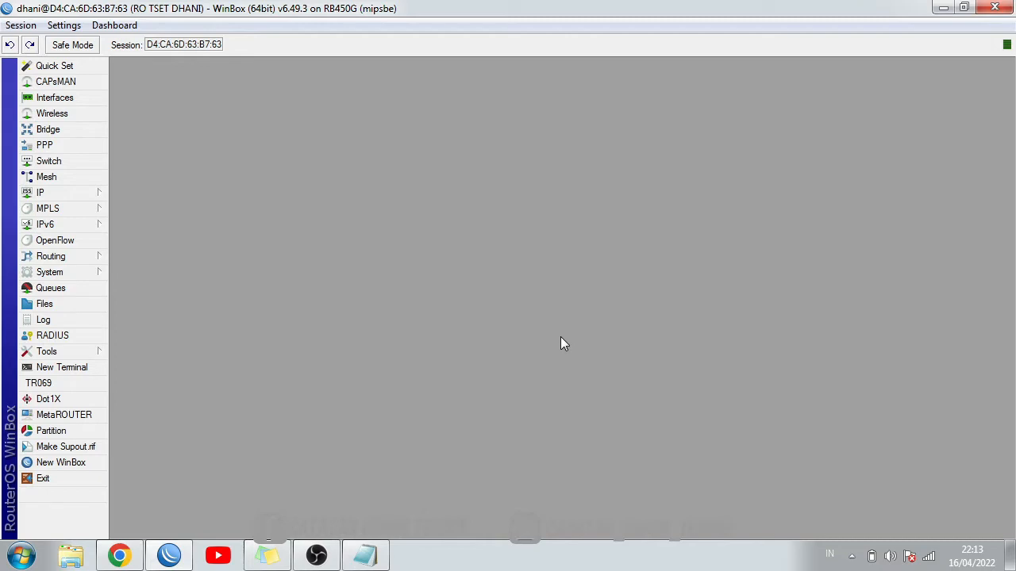
Review the WIFI interface ether2 in the interface list, and close the list again
left_click(56, 98)
left_click(168, 222)
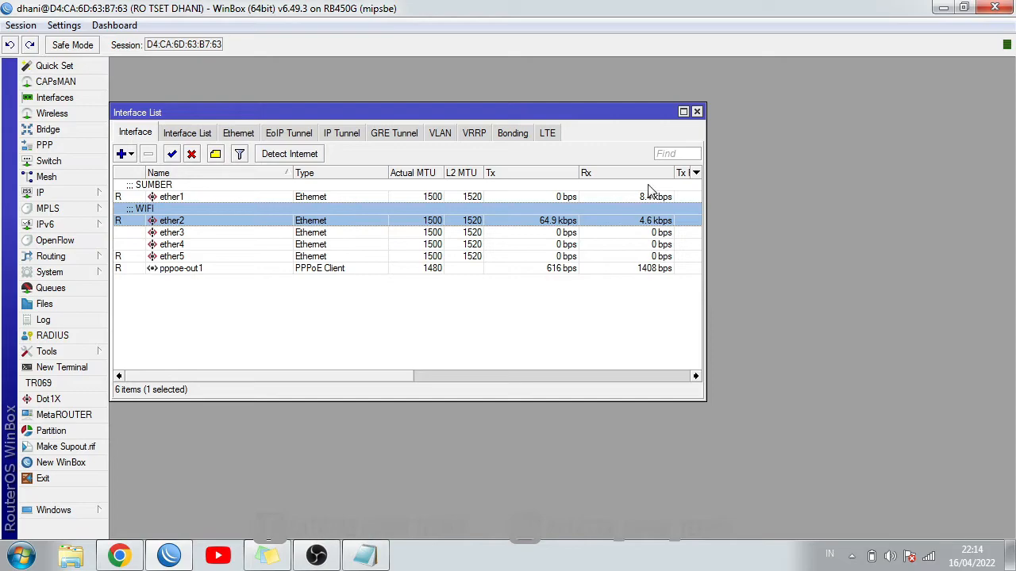
left_click(697, 112)
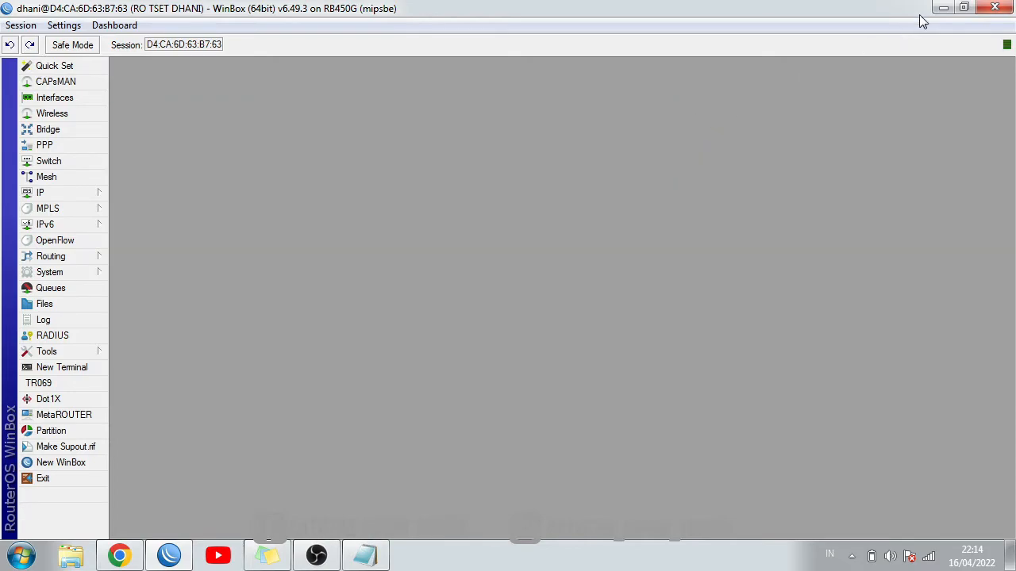
Minimize the router window, move the AUTO LIMIT file to a free area of the desktop and open it in Notepad
left_click(942, 9)
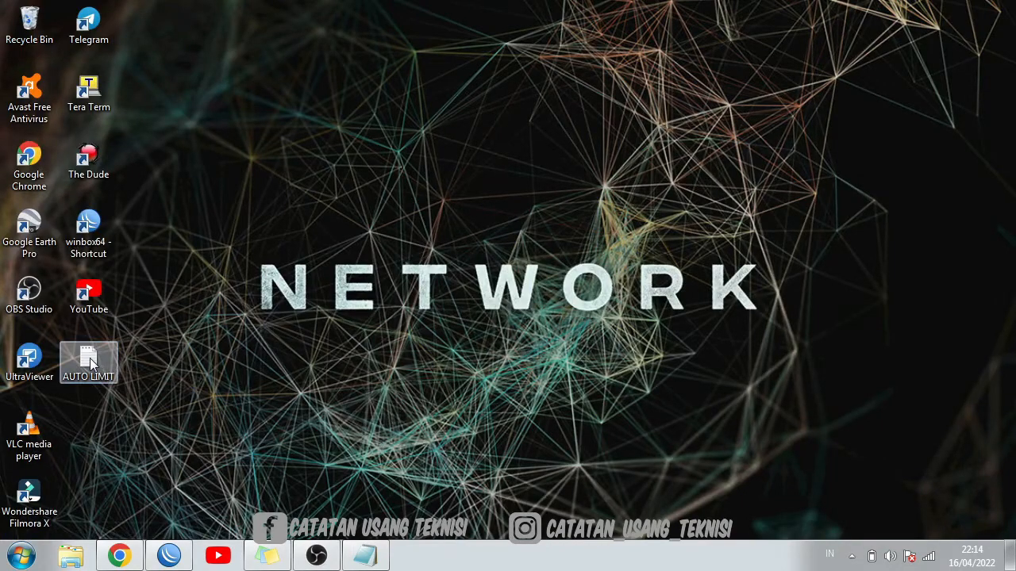
left_click_drag(88, 361, 314, 250)
left_click_drag(425, 195, 428, 187)
double_click(437, 169)
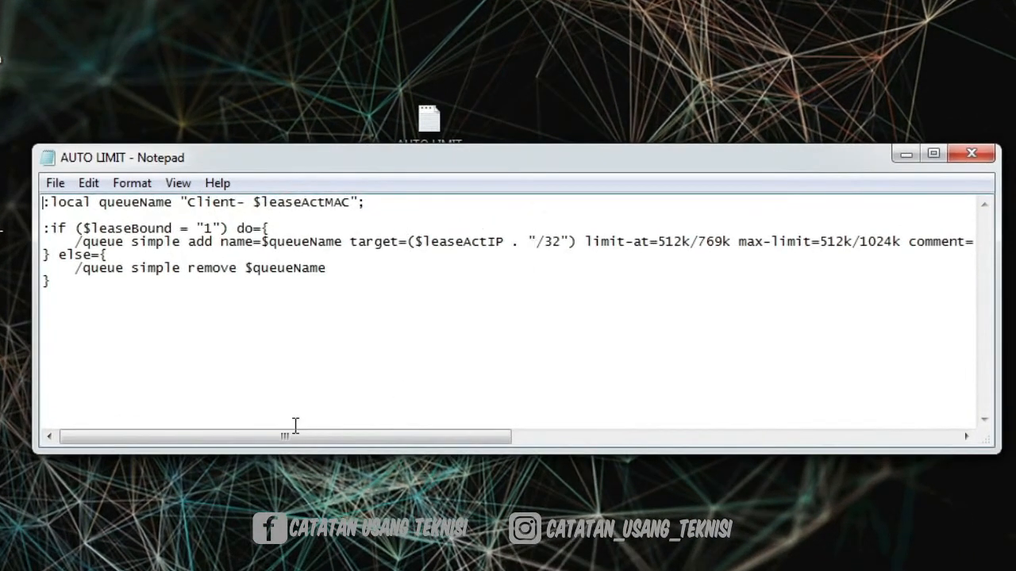
Examine the limit-at and max-limit values in the script line that adds a simple queue for each lease
left_click_drag(302, 431, 272, 437)
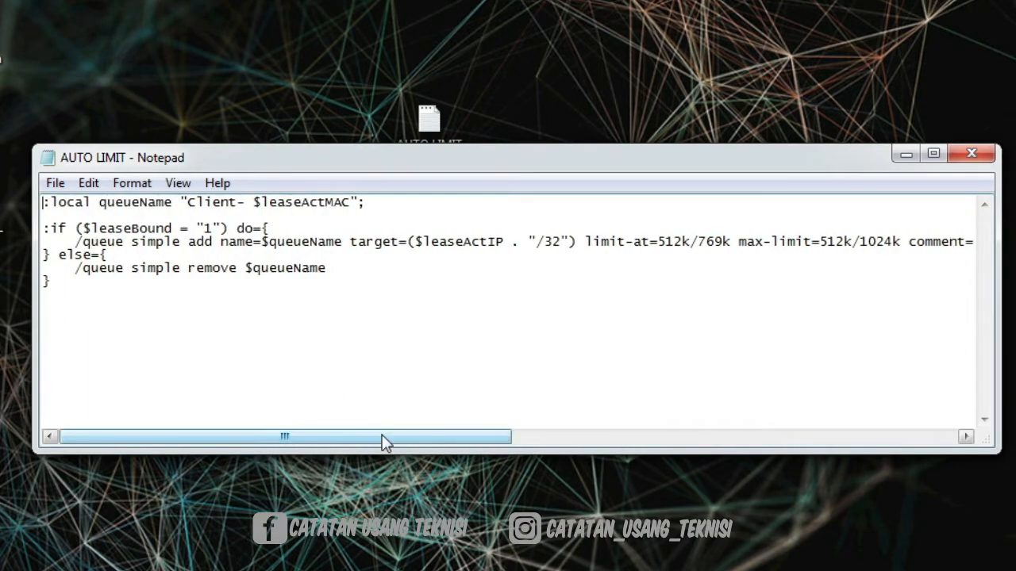
left_click_drag(382, 437, 405, 438)
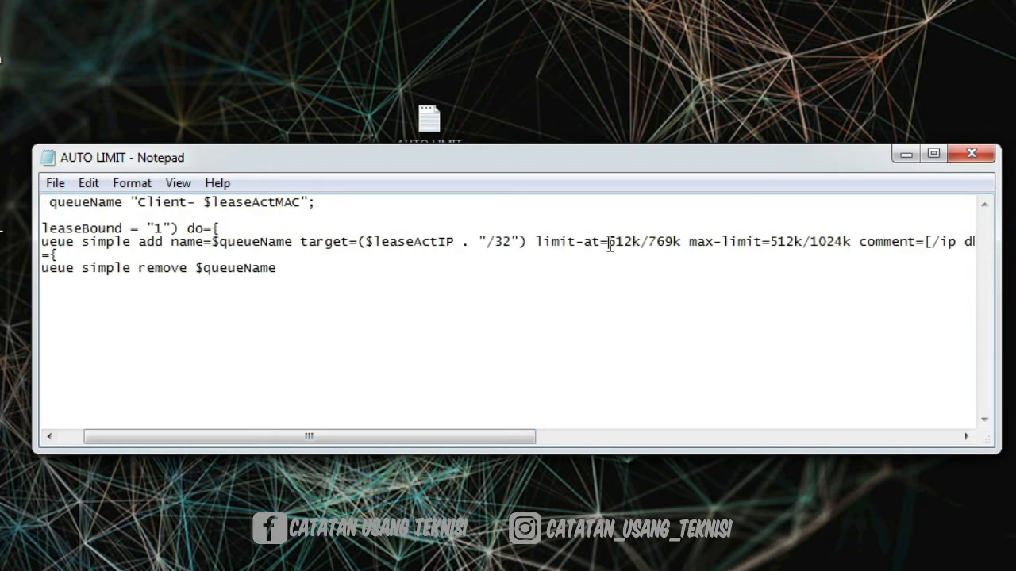
left_click_drag(612, 246, 673, 241)
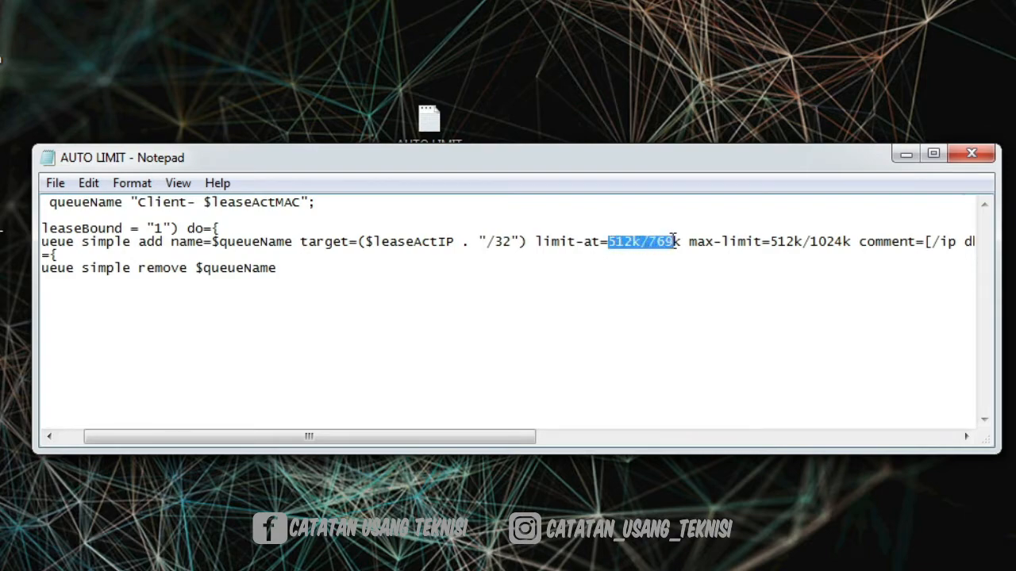
left_click(627, 248)
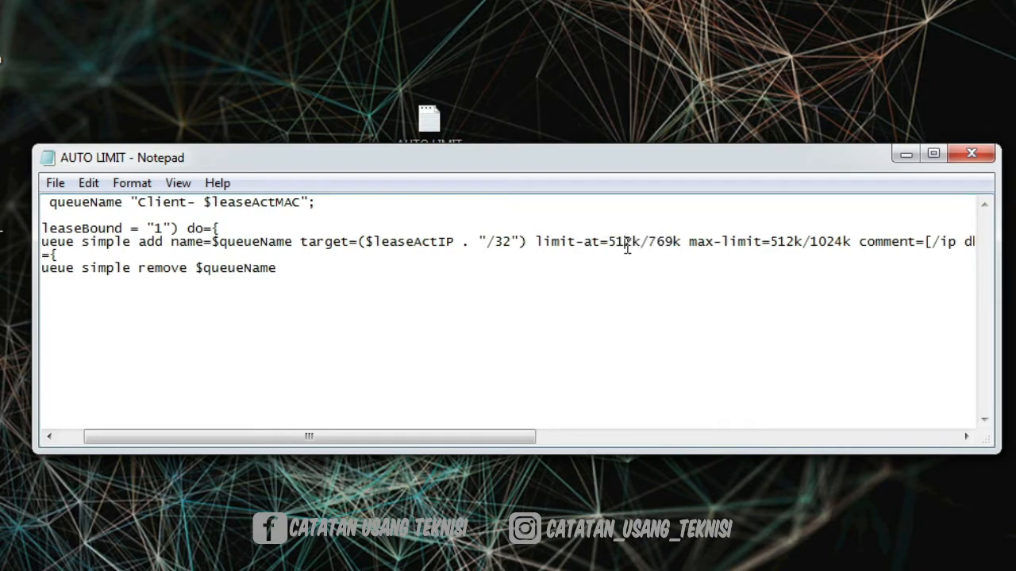
left_click_drag(613, 245, 671, 246)
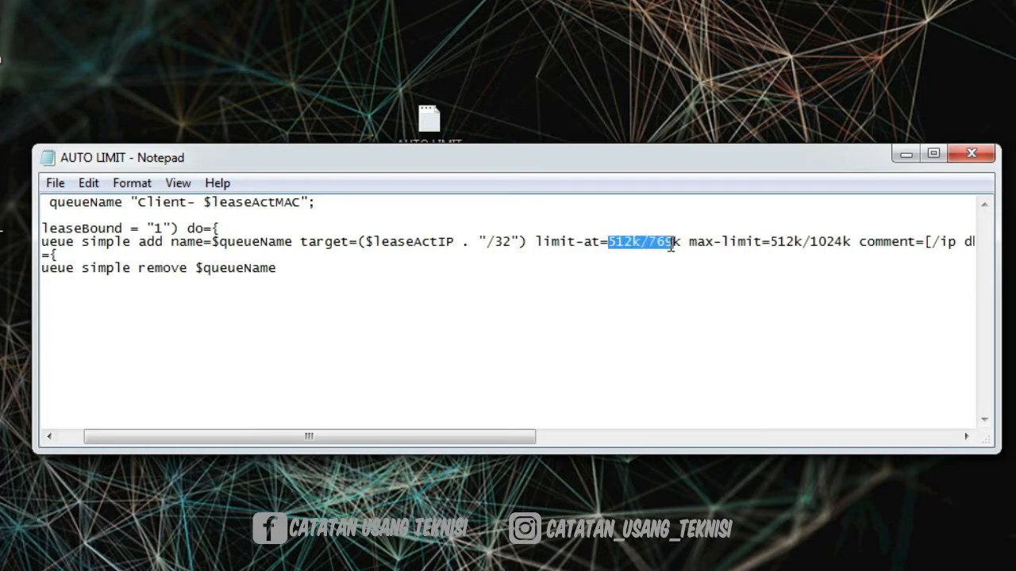
left_click(785, 245)
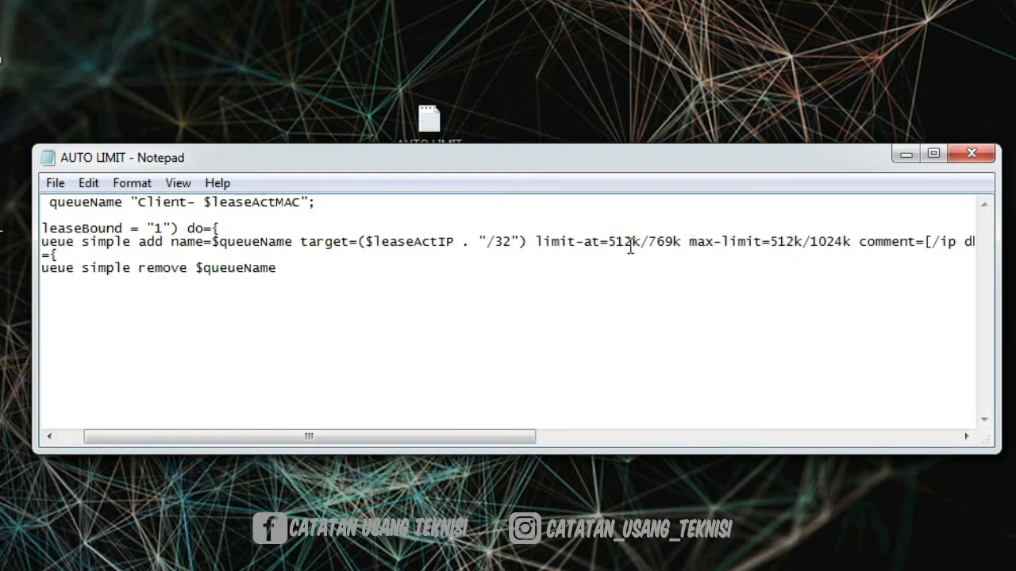
left_click_drag(615, 246, 642, 249)
left_click(617, 261)
left_click(155, 242, "shift")
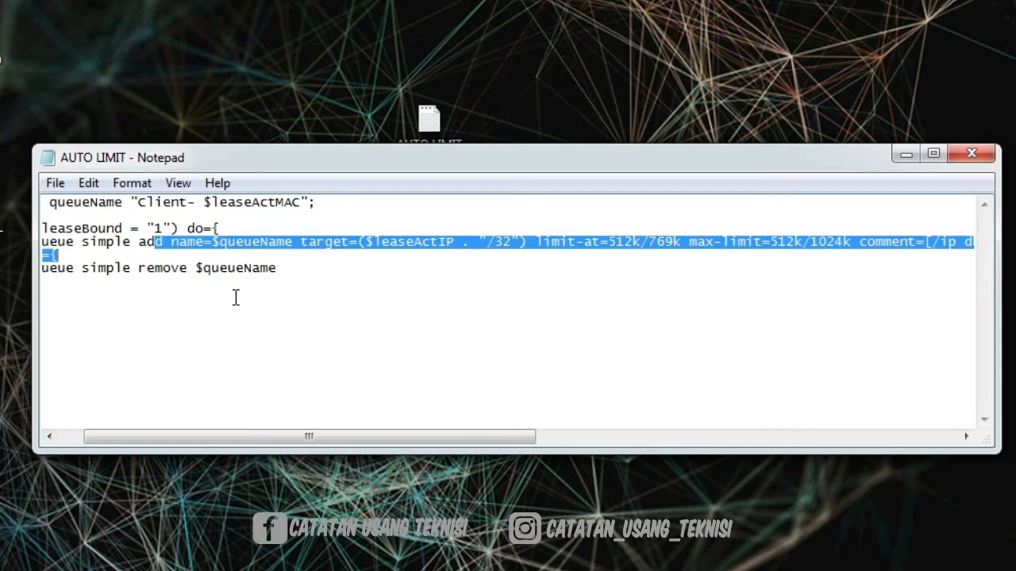
Copy the entire lease script from the AUTO LIMIT file and minimize Notepad
left_click(196, 244)
left_click(167, 212)
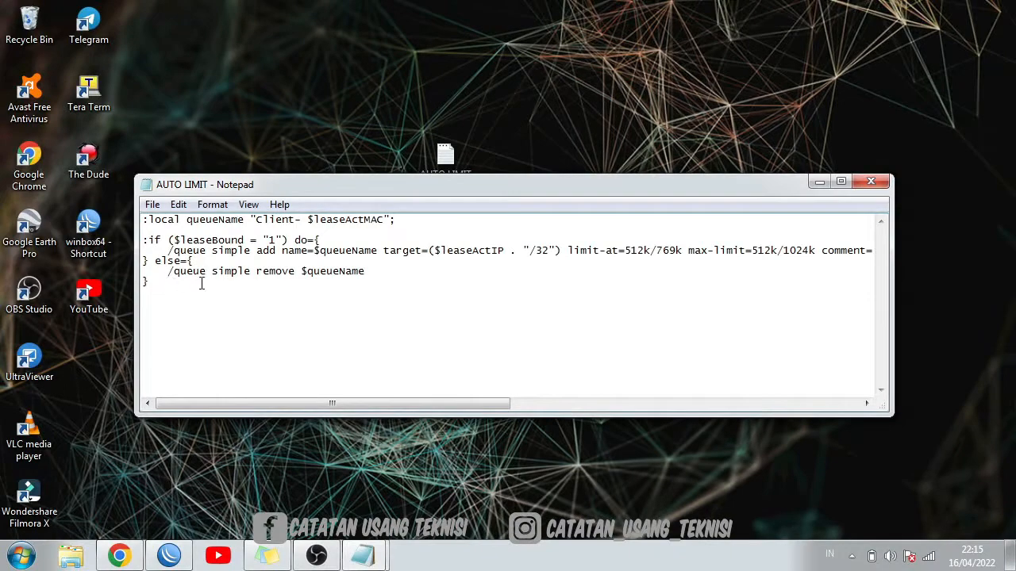
left_click_drag(171, 283, 121, 224)
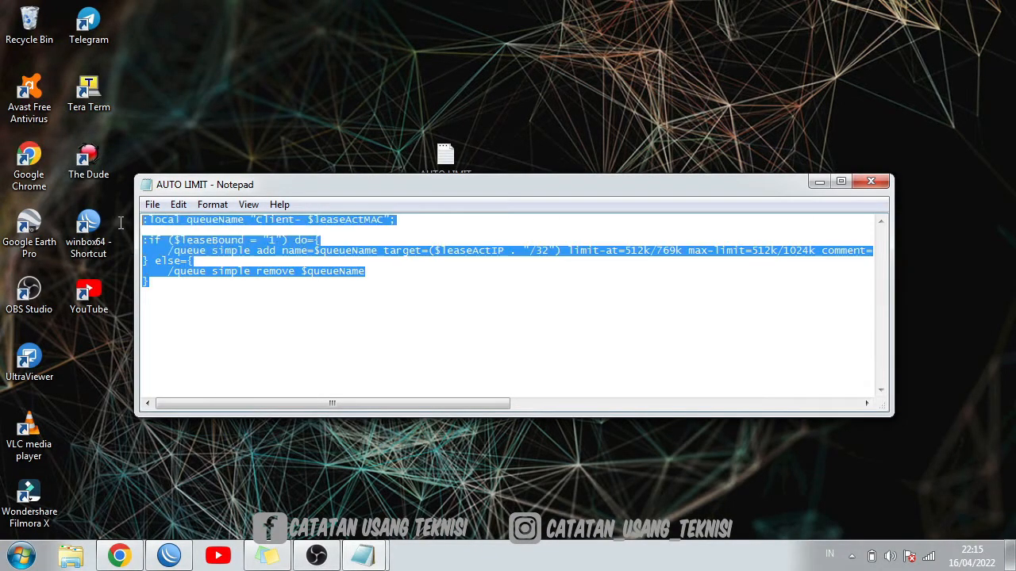
right_click(178, 240)
left_click(234, 295)
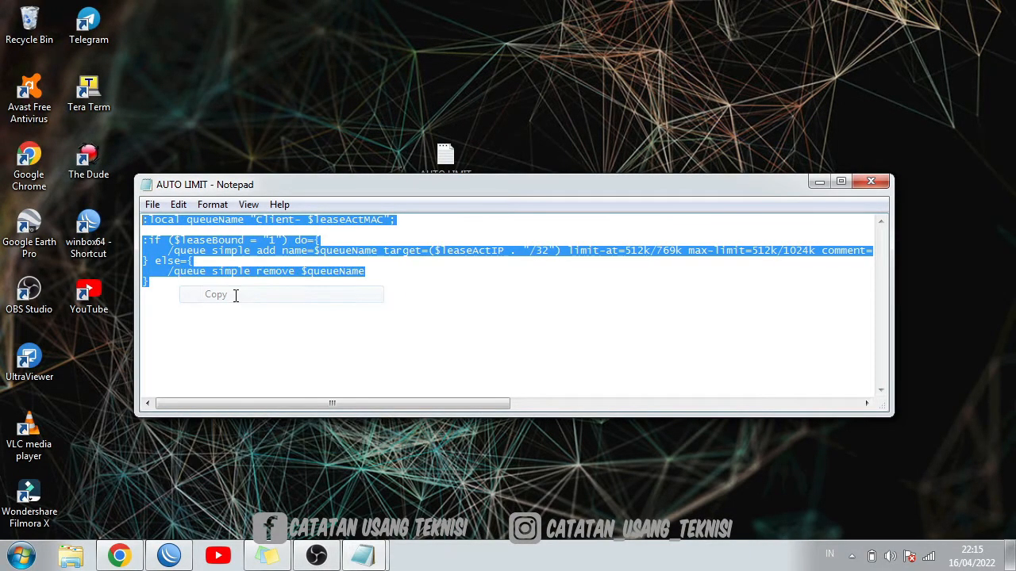
left_click(820, 182)
Switch to WinBox, open the DHCP server list and select the dhcp1 server on interface ether2
left_click(169, 556)
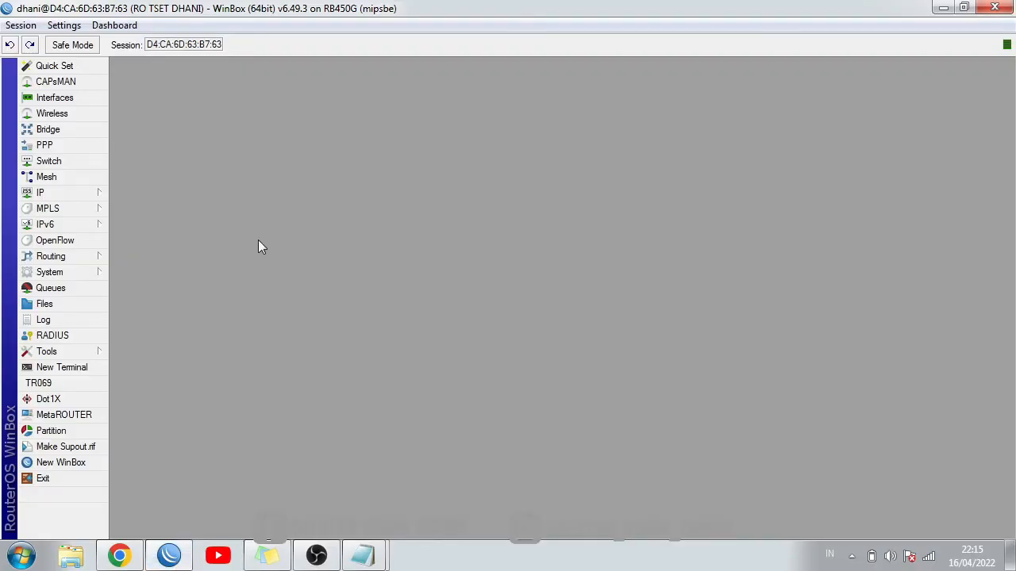
left_click(89, 192)
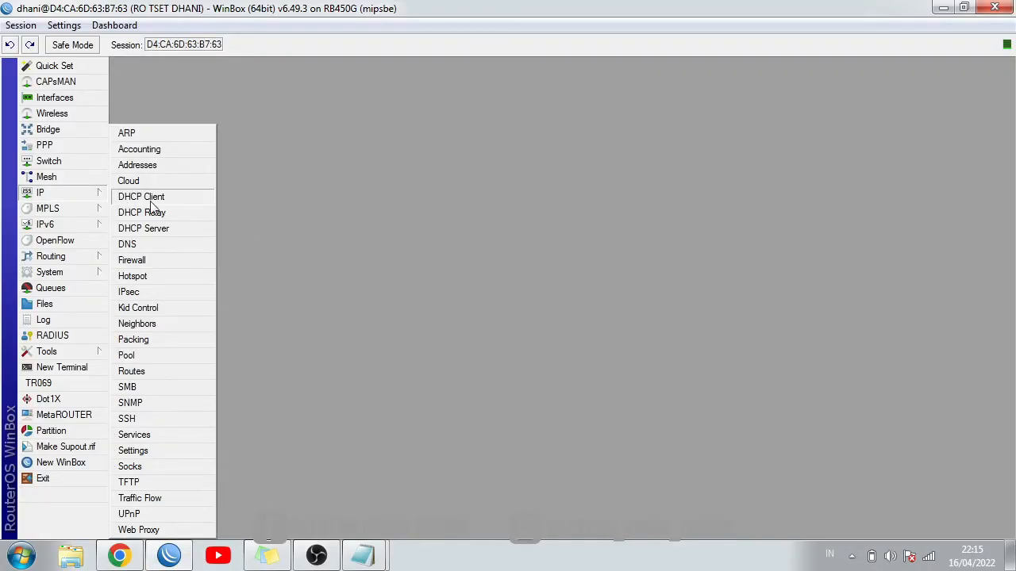
left_click(144, 228)
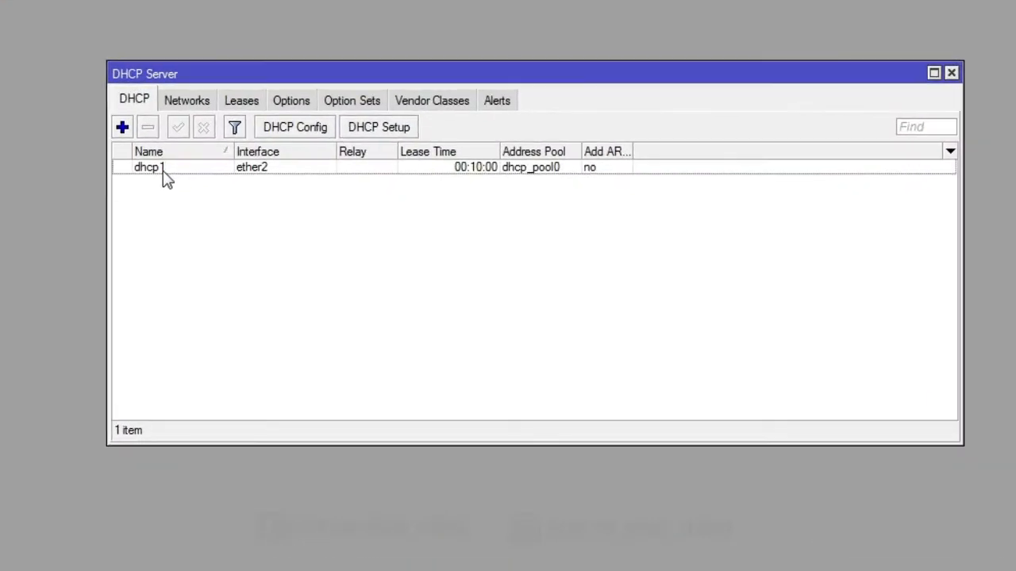
left_click(166, 176)
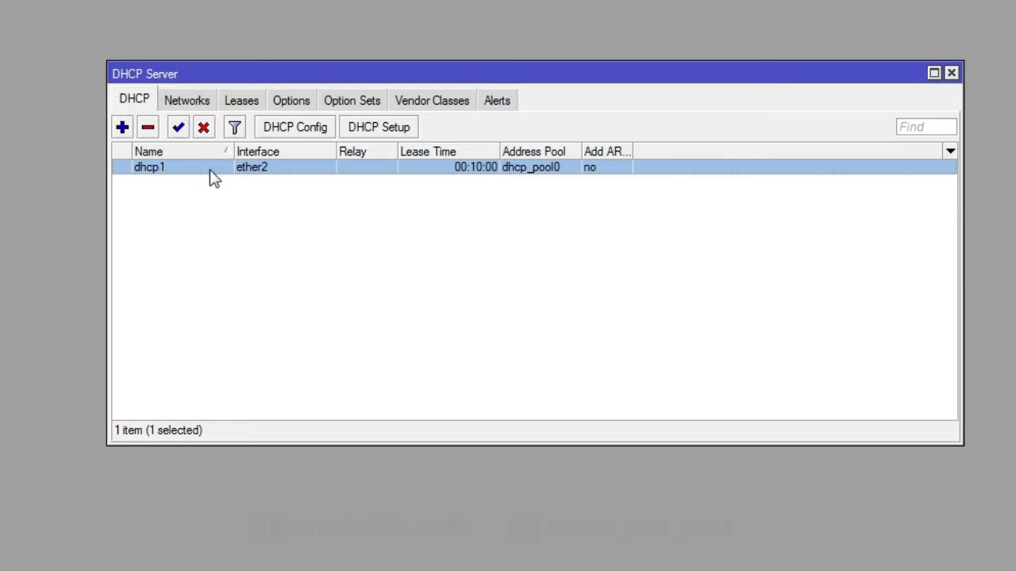
left_click(189, 213)
left_click(196, 168)
left_click(195, 214)
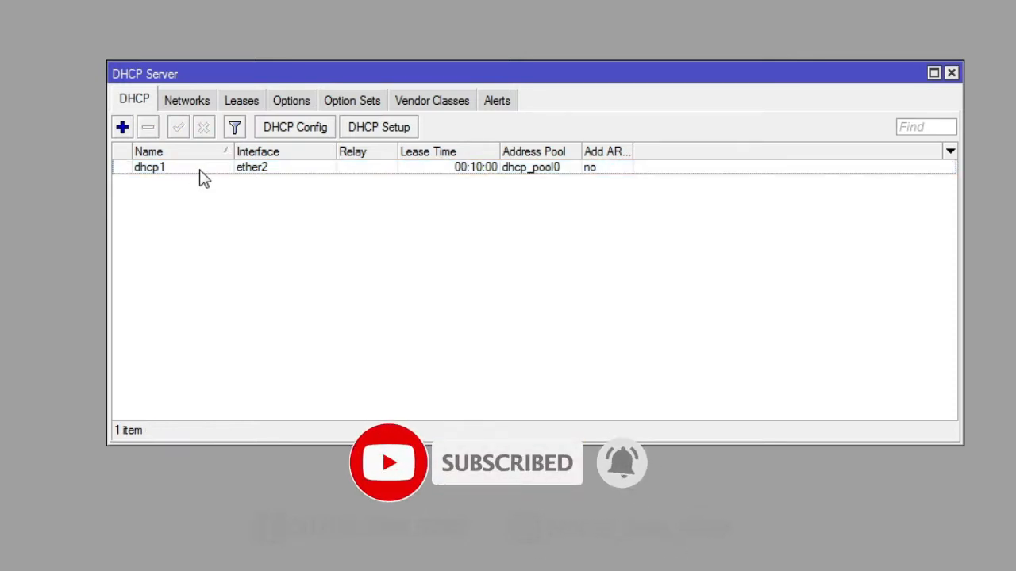
left_click(245, 173)
left_click(233, 203)
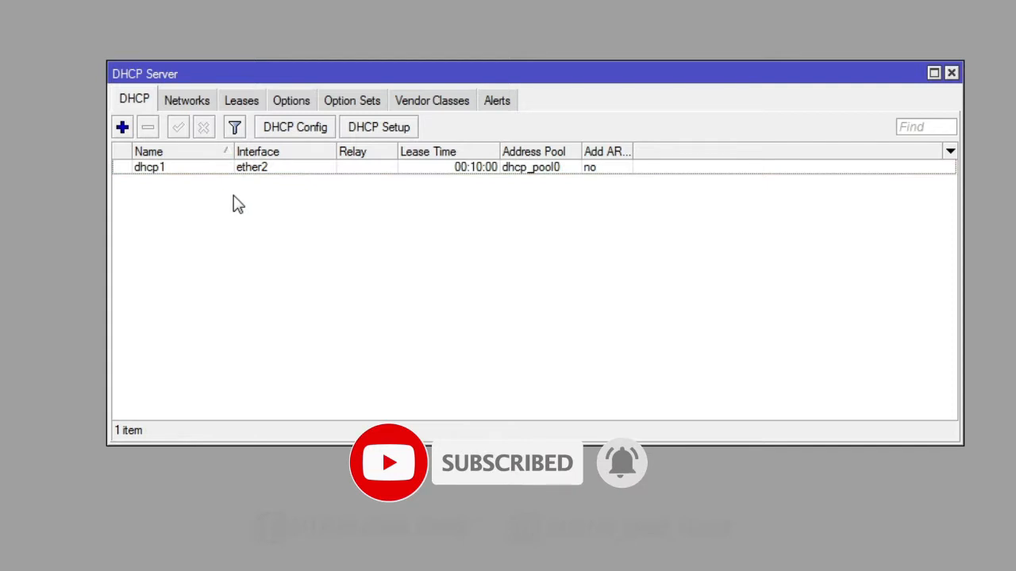
left_click(195, 169)
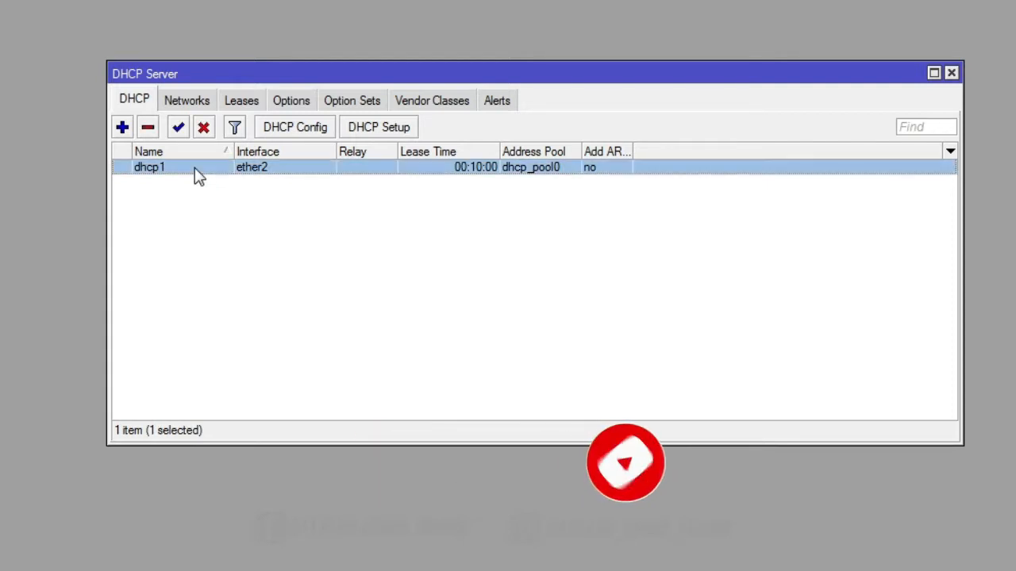
Paste the copied script as the lease script of dhcp1, apply it and close the DHCP server windows
double_click(264, 178)
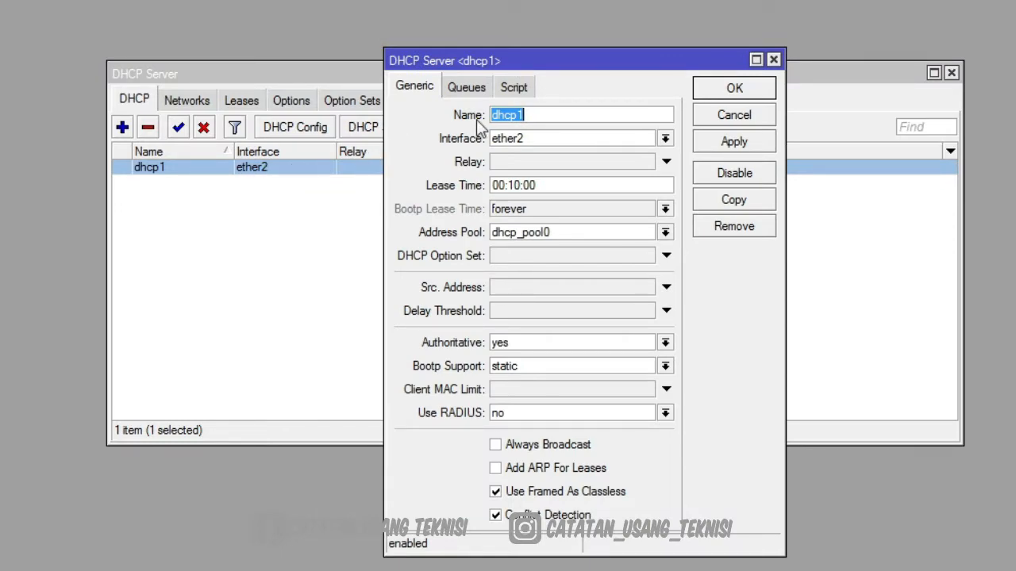
left_click(515, 89)
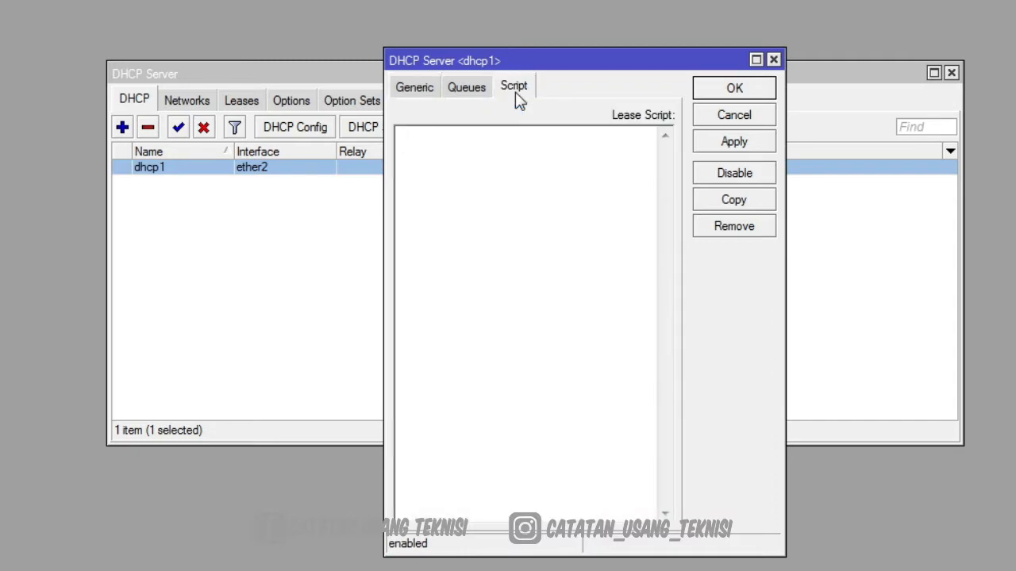
right_click(423, 164)
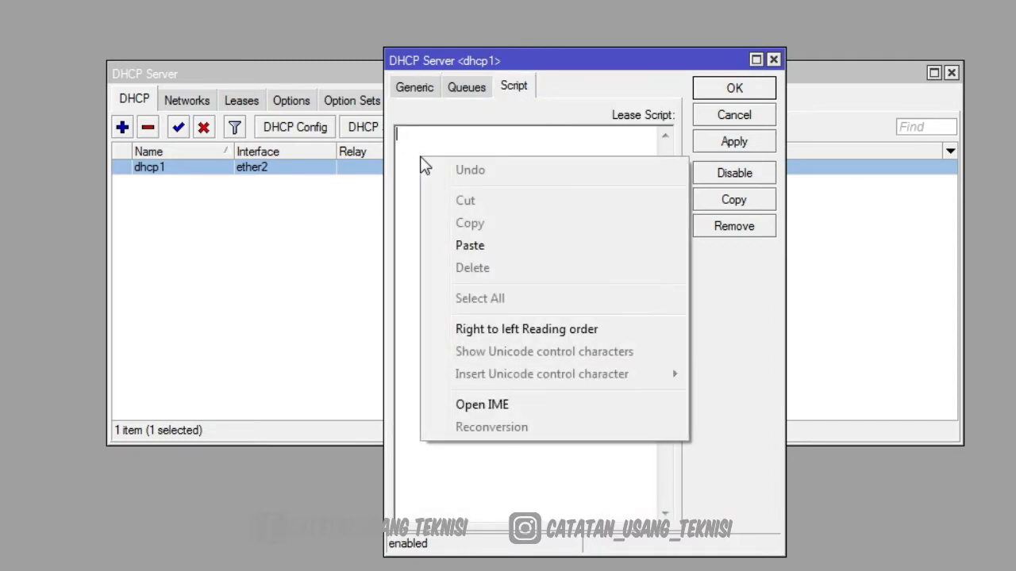
left_click(486, 247)
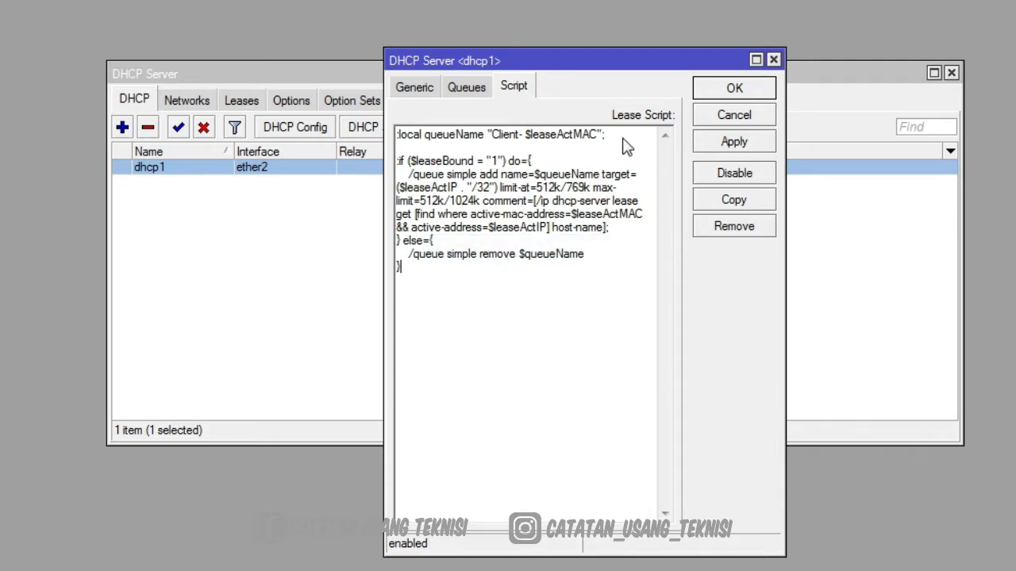
left_click(724, 150)
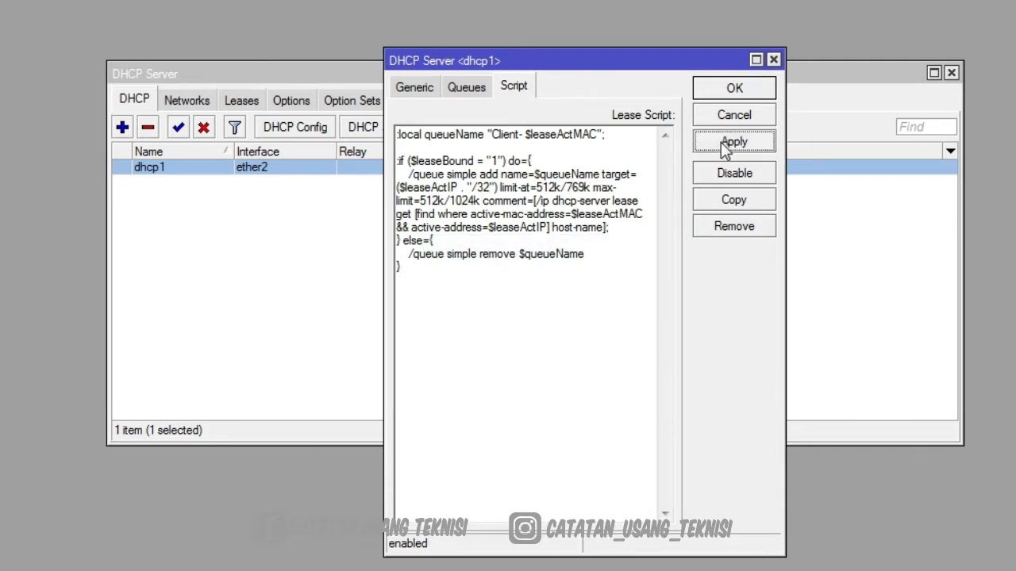
left_click(728, 91)
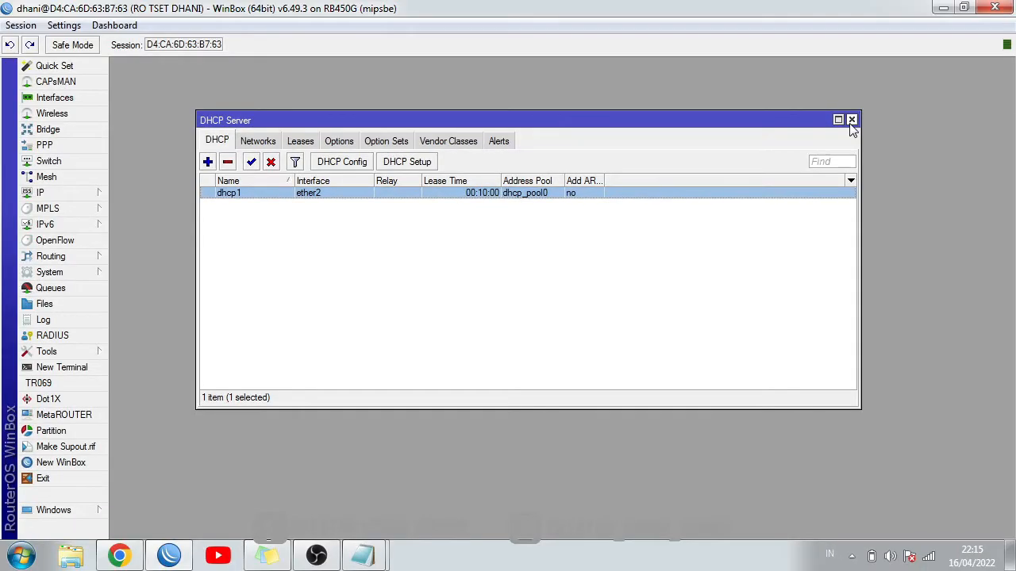
left_click(852, 121)
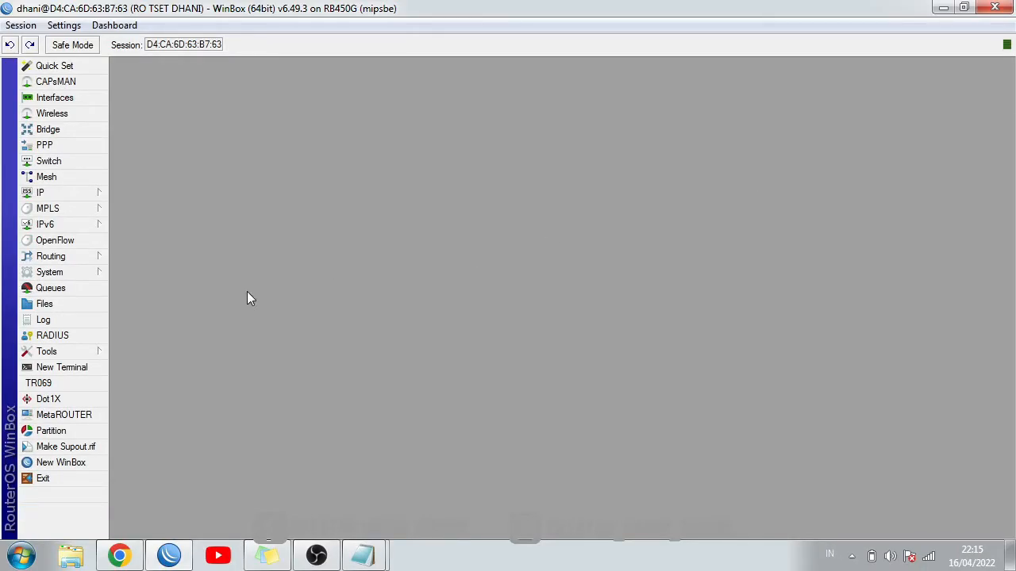
Open the queue list and check the target and the upload and download max limits of the client's simple queue
left_click(74, 288)
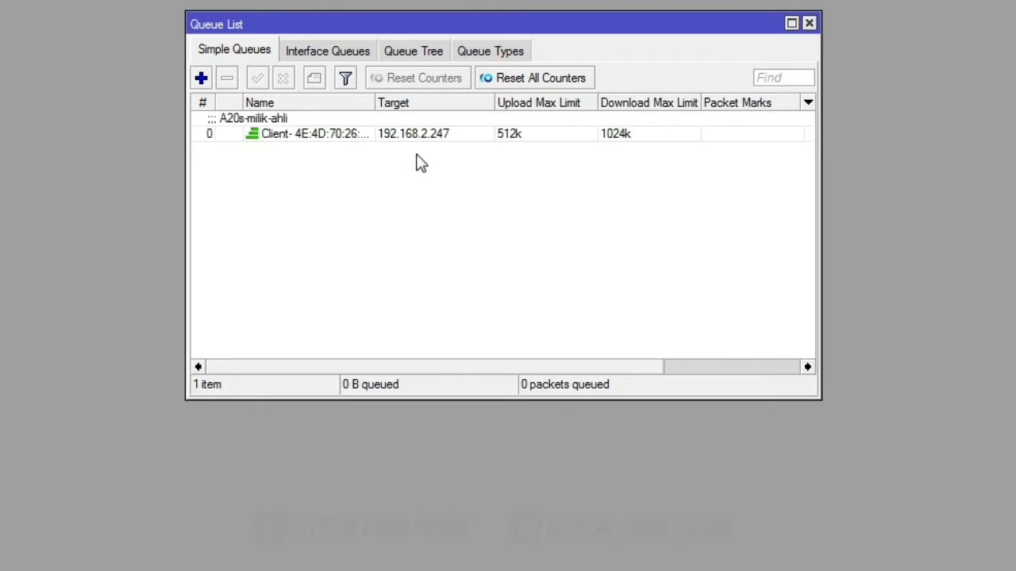
left_click(428, 142)
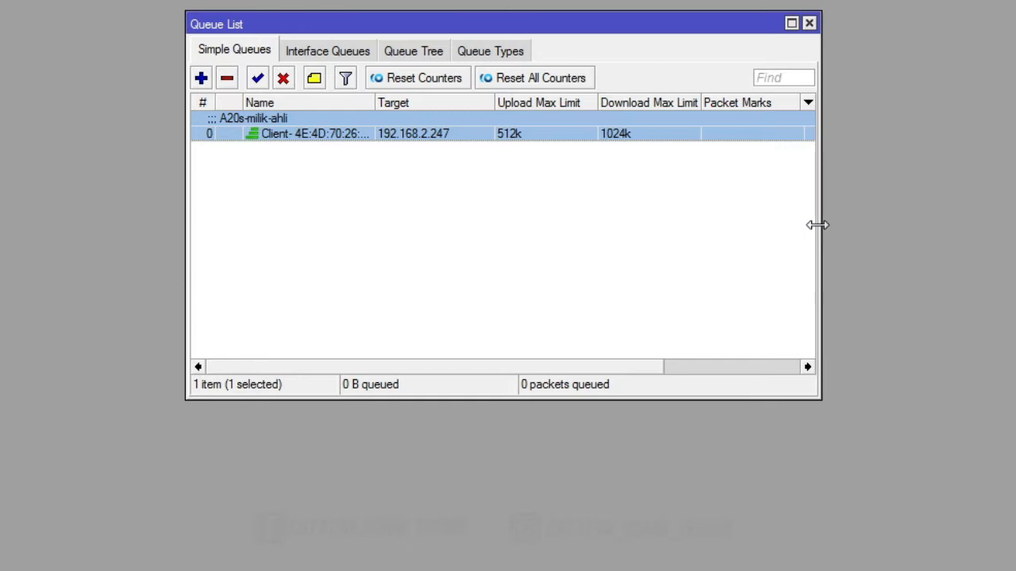
left_click_drag(820, 226, 797, 233)
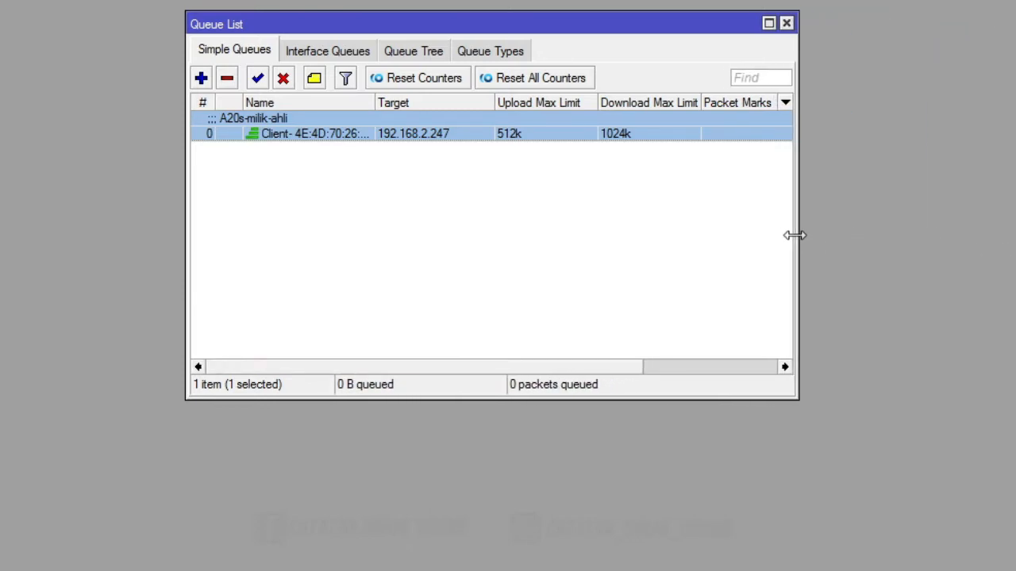
double_click(404, 135)
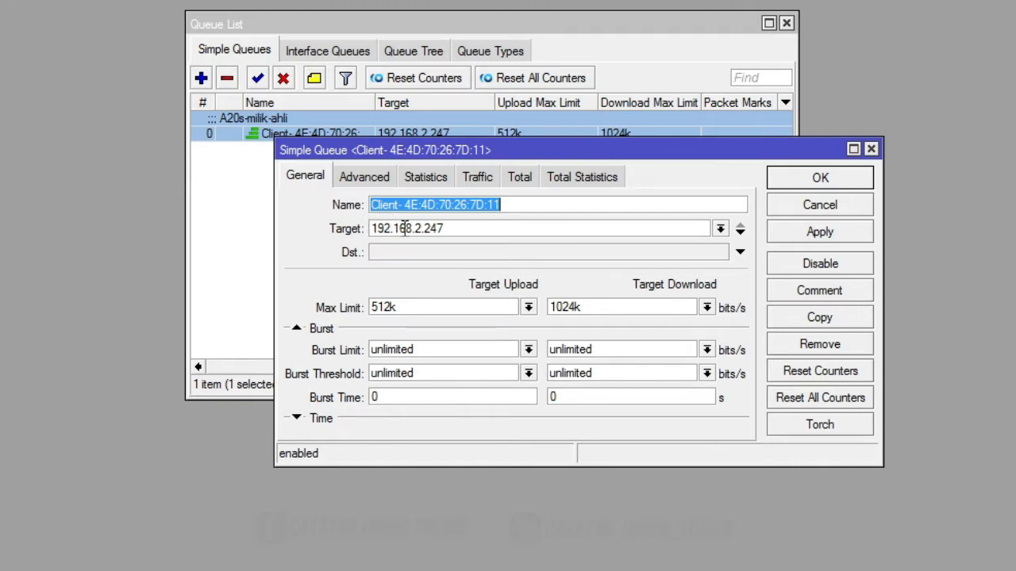
left_click_drag(458, 230, 352, 229)
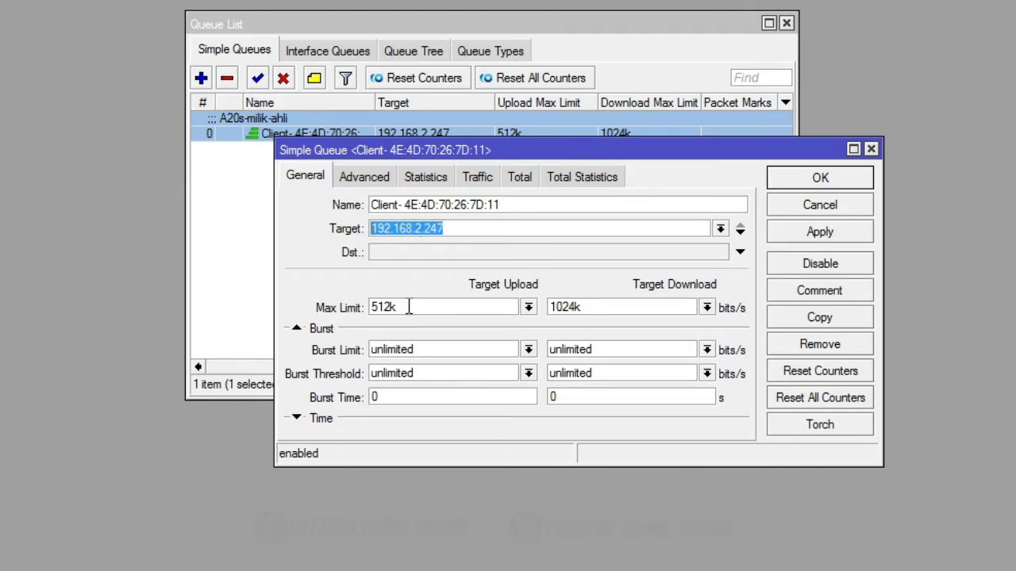
left_click_drag(407, 308, 359, 307)
left_click_drag(603, 308, 524, 308)
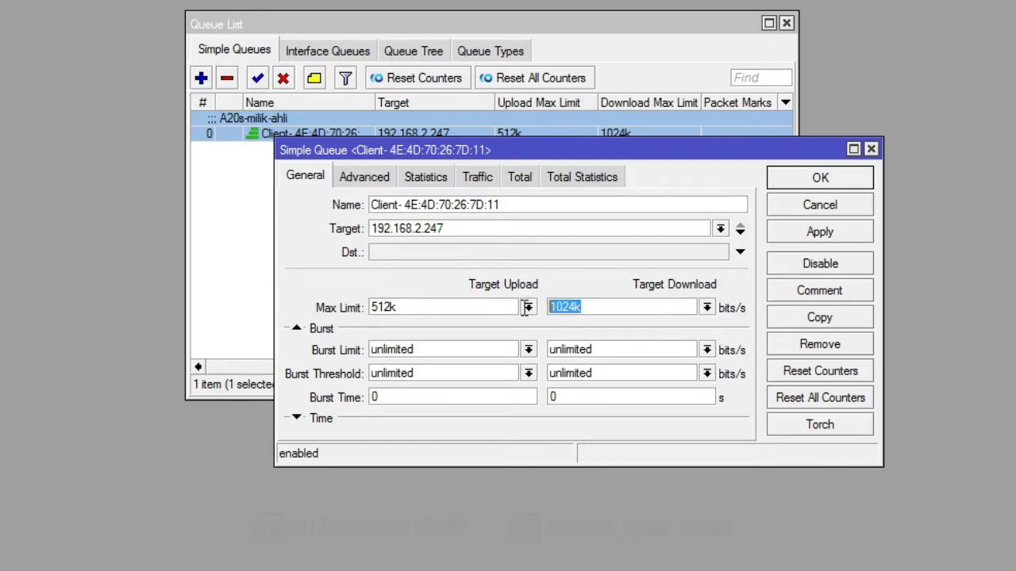
left_click(870, 150)
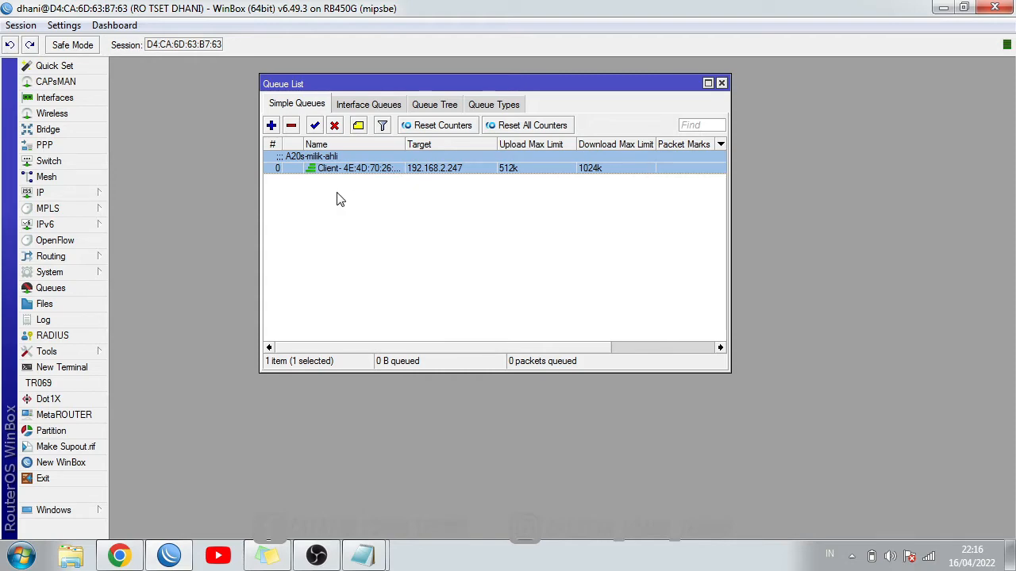
Show the DHCP server leases below the queue list and remove the lease for 192.168.2.248
left_click(79, 193)
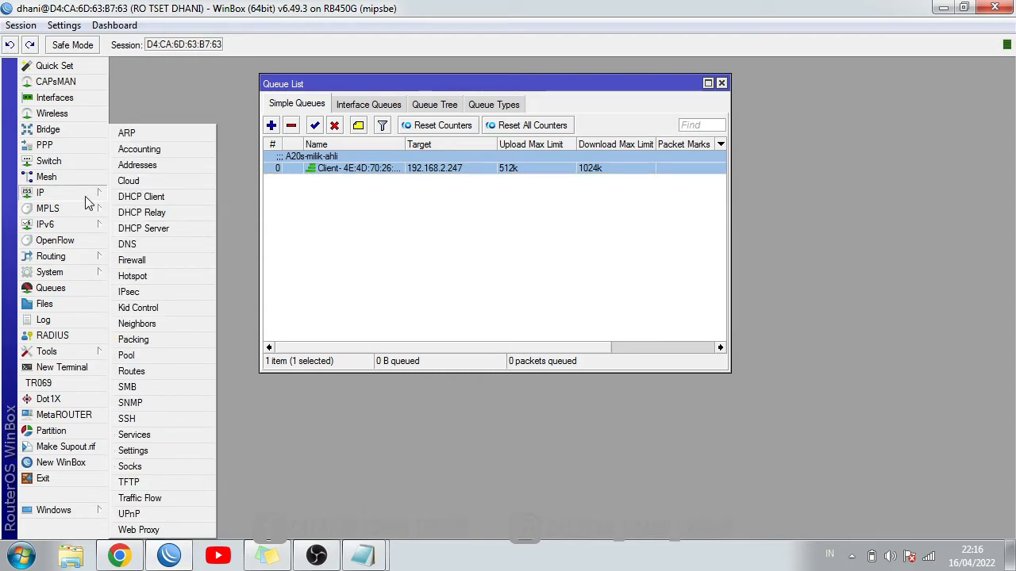
left_click(151, 229)
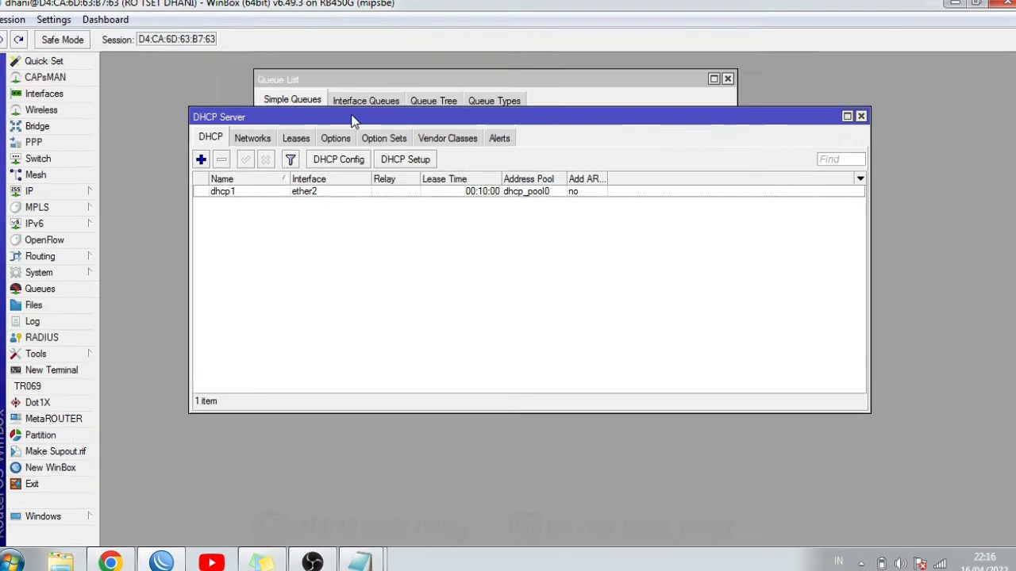
left_click_drag(349, 121, 366, 235)
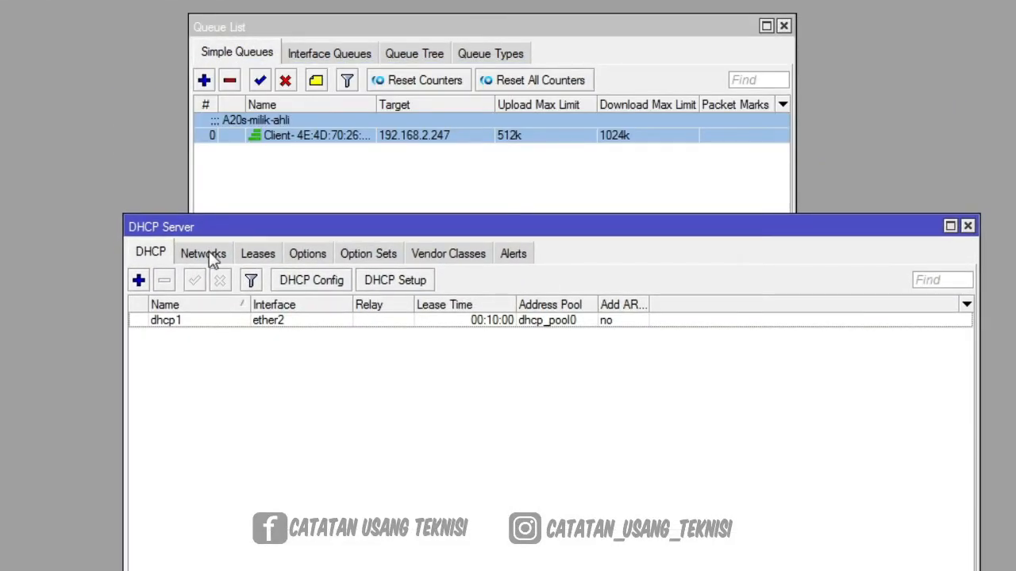
left_click(256, 258)
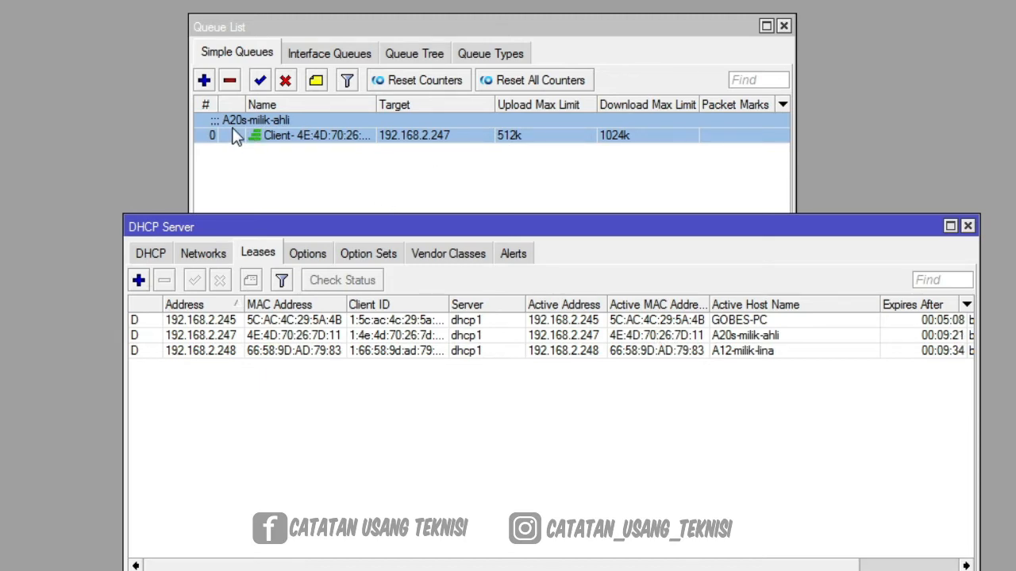
left_click(680, 351)
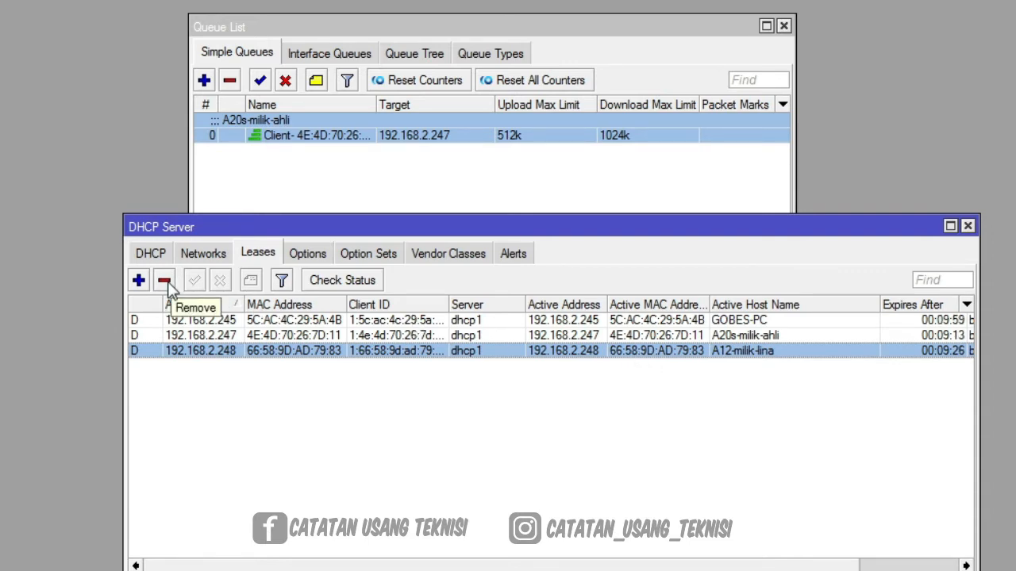
left_click(165, 283)
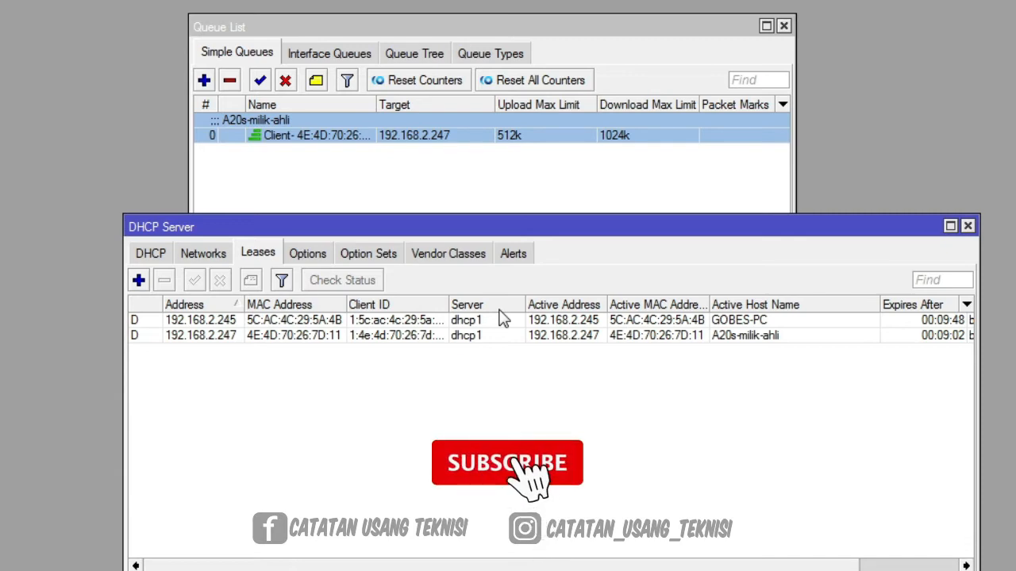
Watch the simple queues list for a new client queue and compare it with the existing entry
left_click(358, 150)
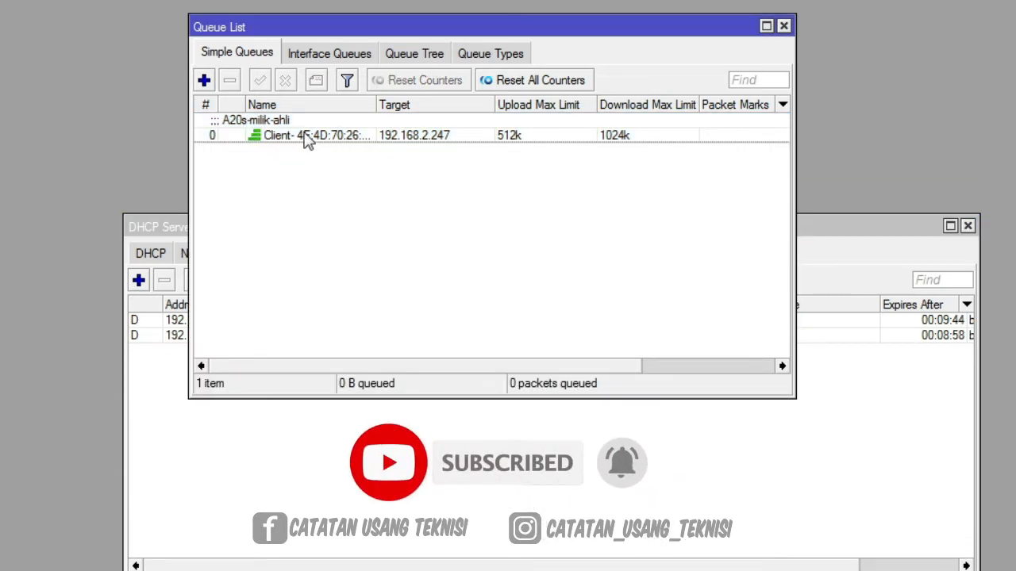
left_click(336, 136)
left_click(356, 219)
left_click(328, 136)
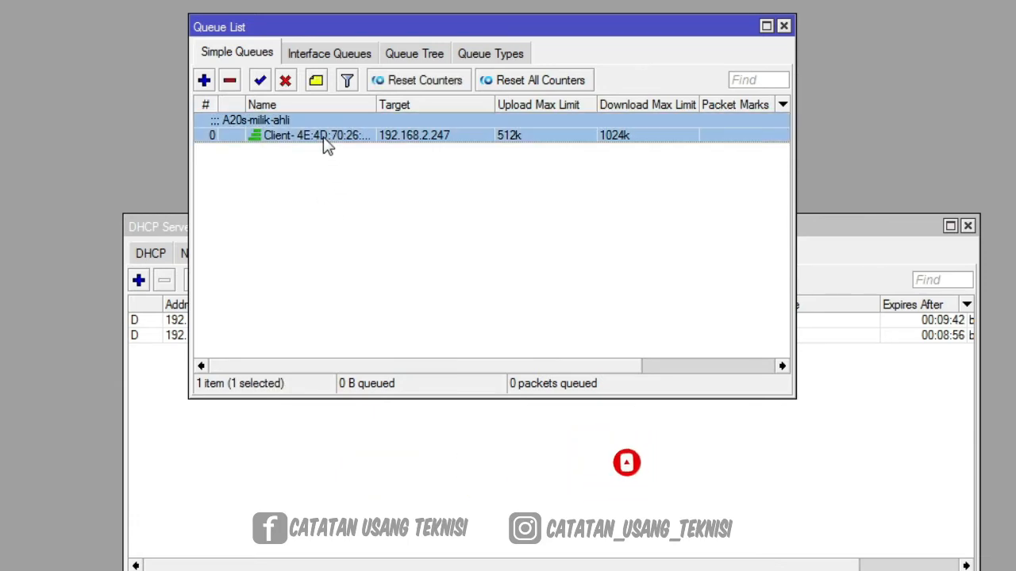
left_click(331, 191)
left_click(327, 136)
left_click(322, 192)
left_click(323, 135)
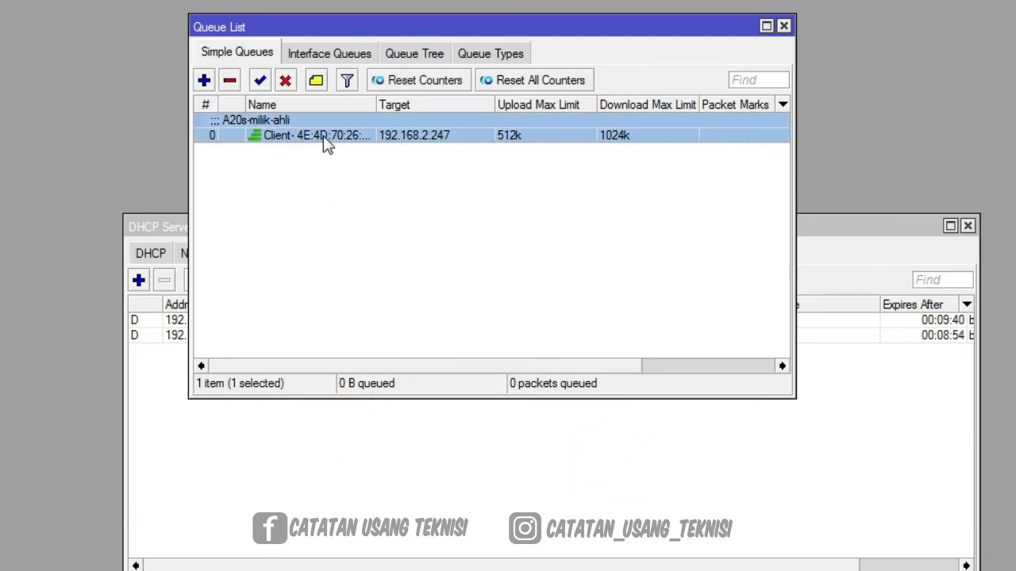
left_click(323, 189)
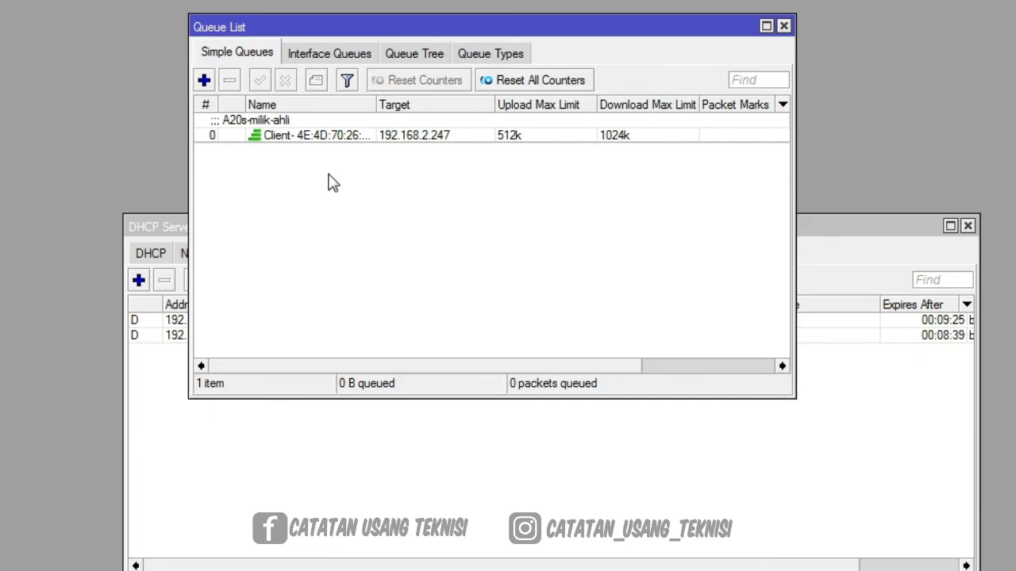
left_click(351, 134)
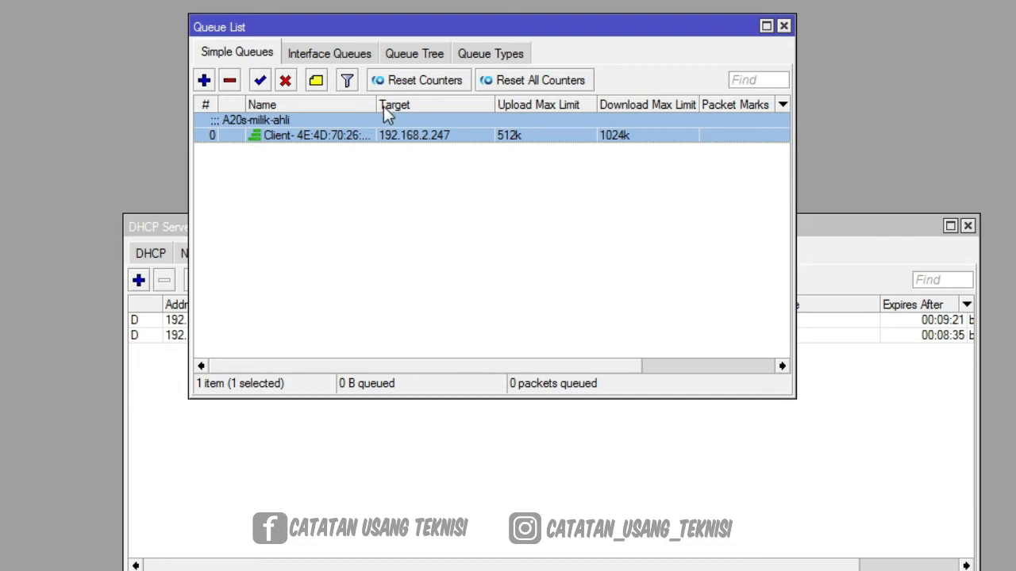
Widen the Name column of the simple queues list to fit the client queue's full name and compare it with the DHCP leases
left_click_drag(376, 104, 454, 104)
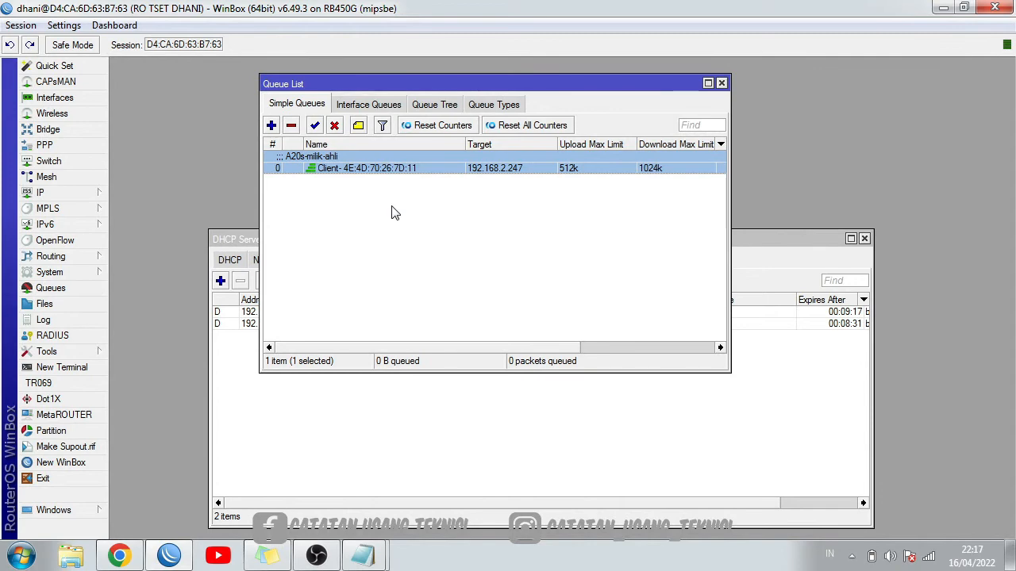
left_click(417, 406)
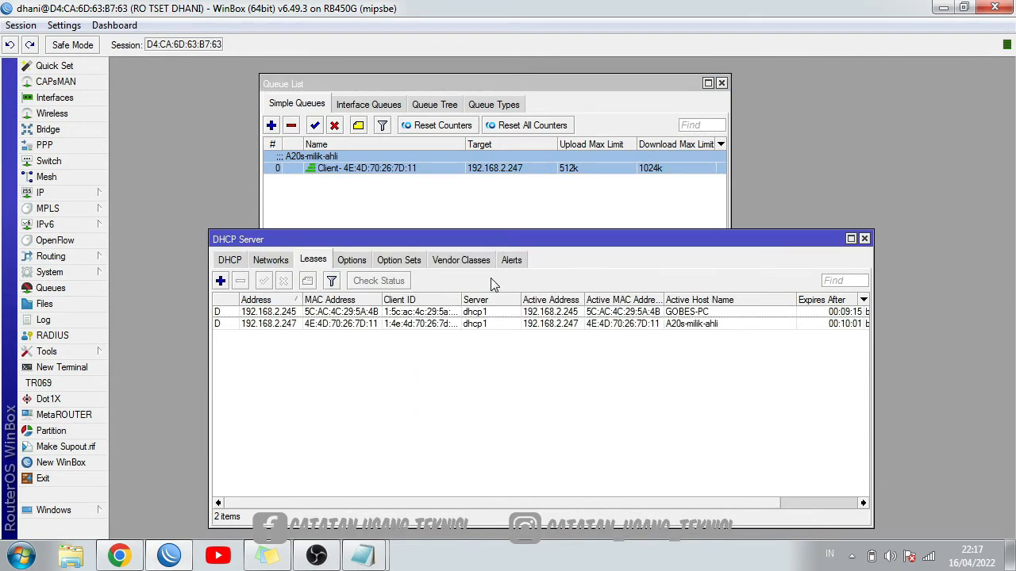
left_click(476, 213)
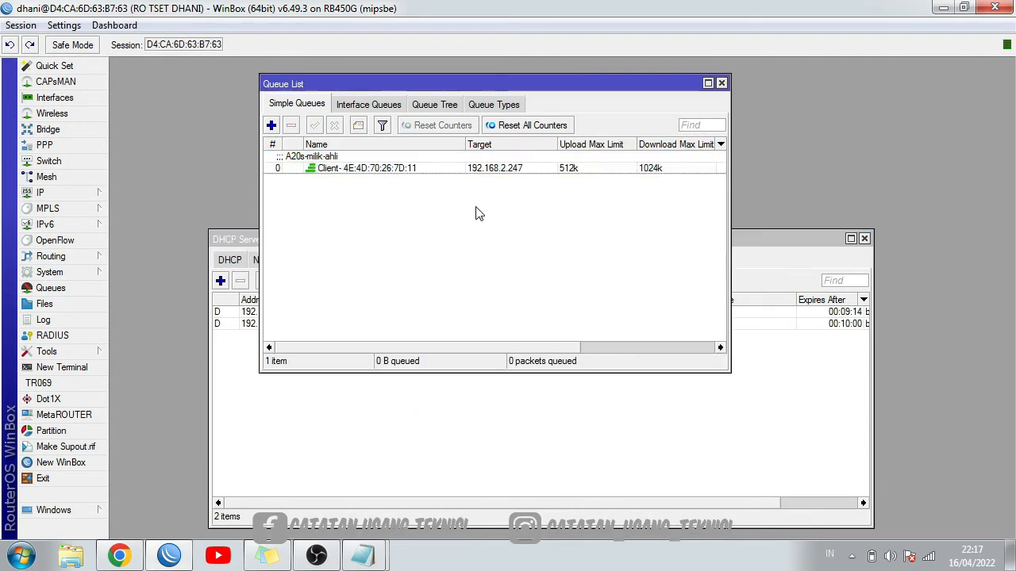
Reposition the DHCP server window beneath the queue list and compare the leased client addresses with the simple queue's target
left_click(762, 236)
left_click_drag(762, 236, 729, 246)
left_click(671, 223)
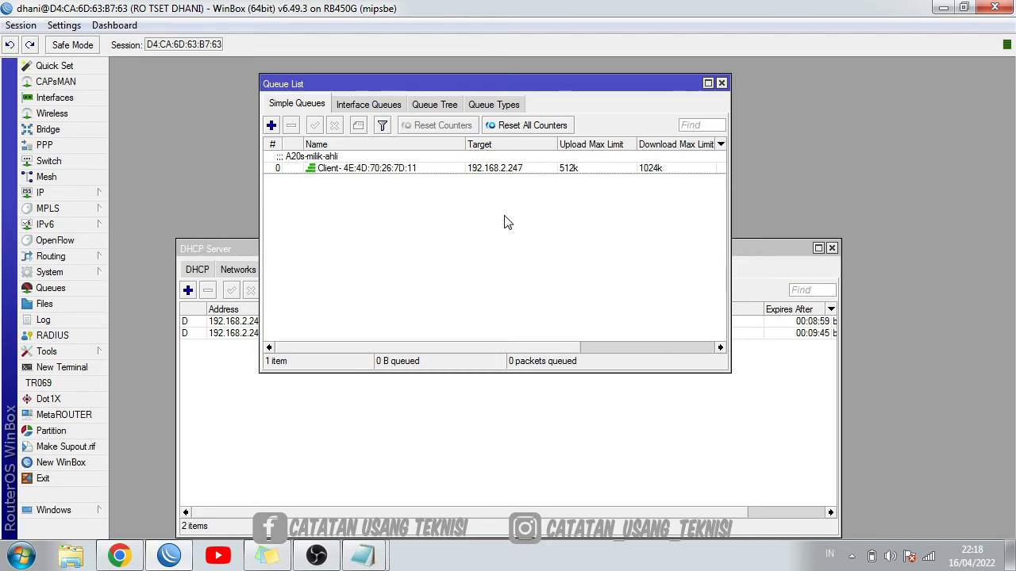
left_click(530, 437)
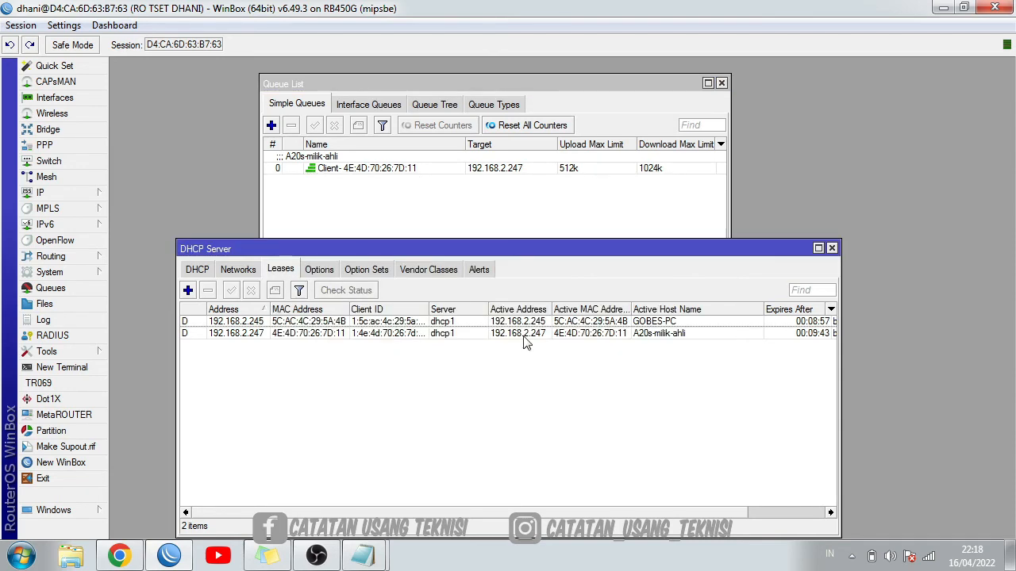
left_click(521, 215)
left_click(308, 413)
left_click(492, 222)
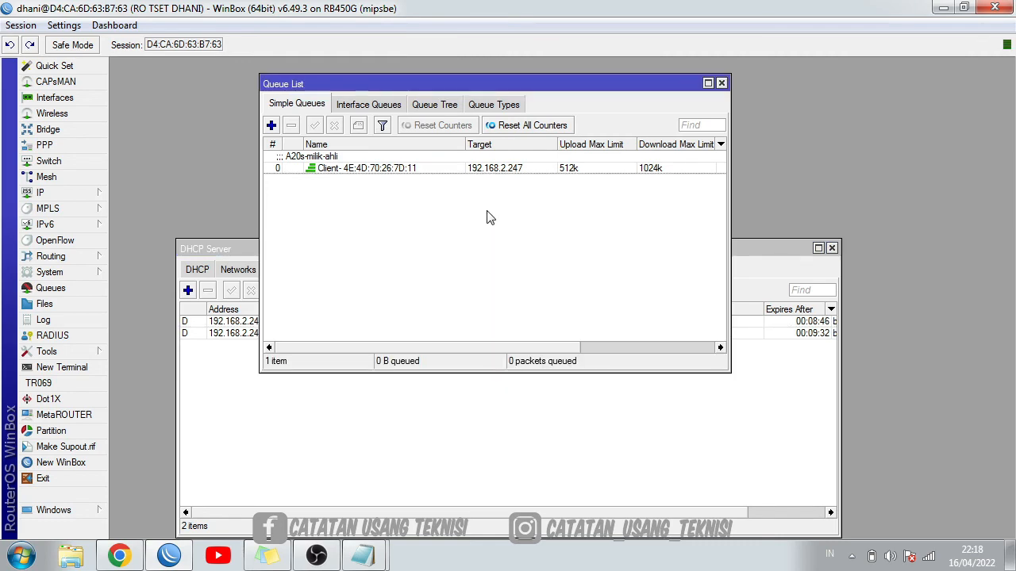
left_click(187, 262)
left_click(368, 215)
left_click(235, 246)
left_click(333, 211)
left_click(234, 246)
left_click(345, 206)
left_click(232, 248)
left_click(425, 199)
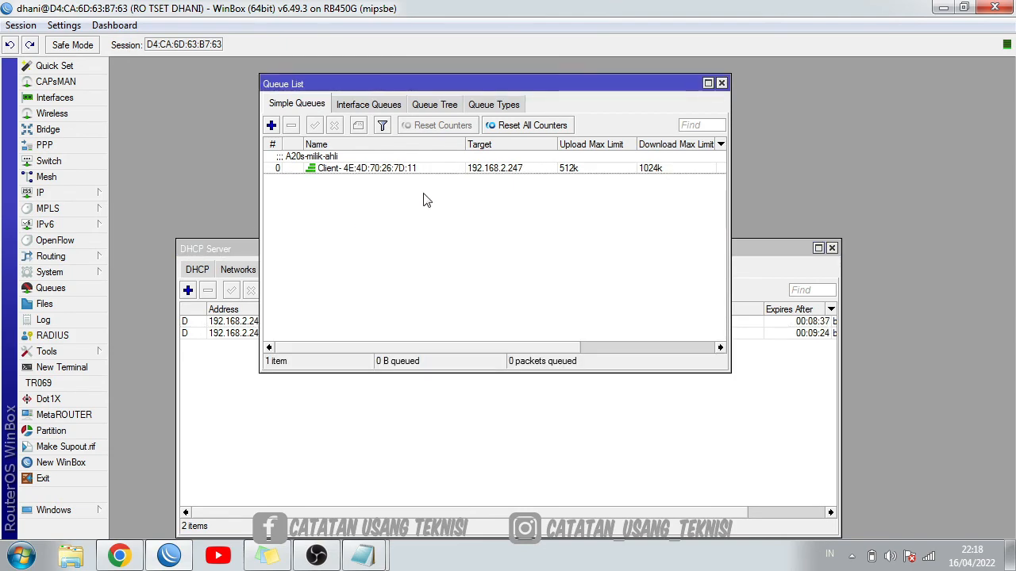